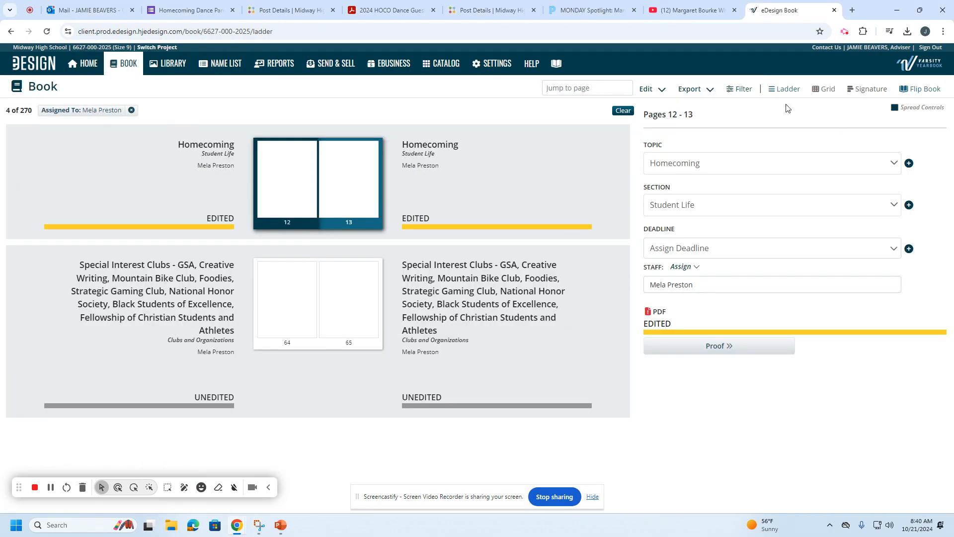
# Clear the staff assignment filter and look through the full page ladder with all assigned spreads.
pyautogui.click(740, 88)
pyautogui.click(840, 178)
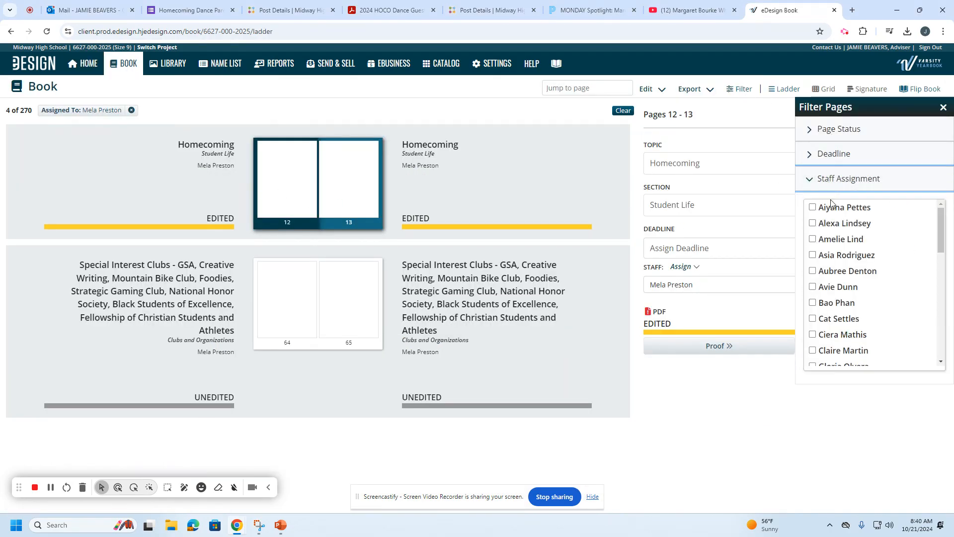
pyautogui.scroll(-5, 836, 297)
pyautogui.click(843, 264)
pyautogui.moveTo(629, 142); pyautogui.dragTo(630, 118)
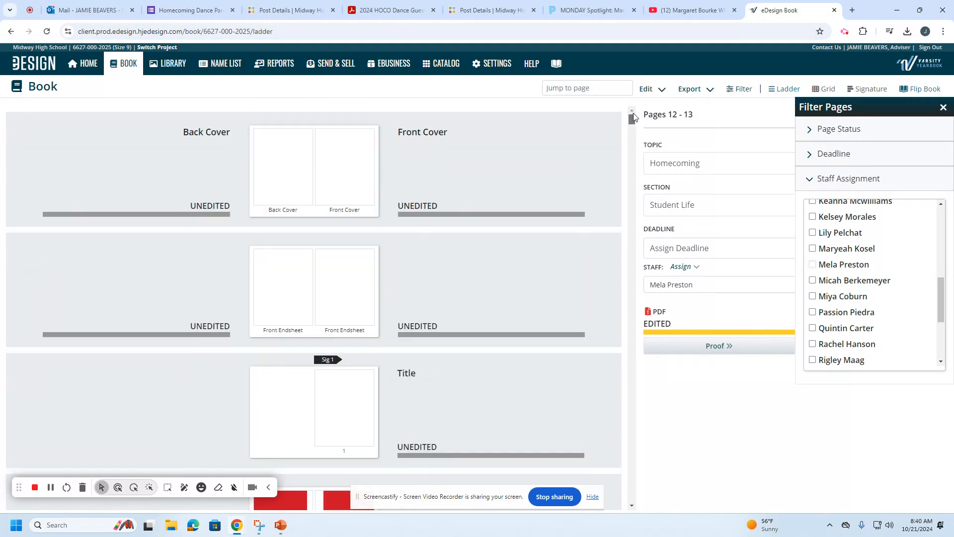
pyautogui.scroll(-20, 410, 215)
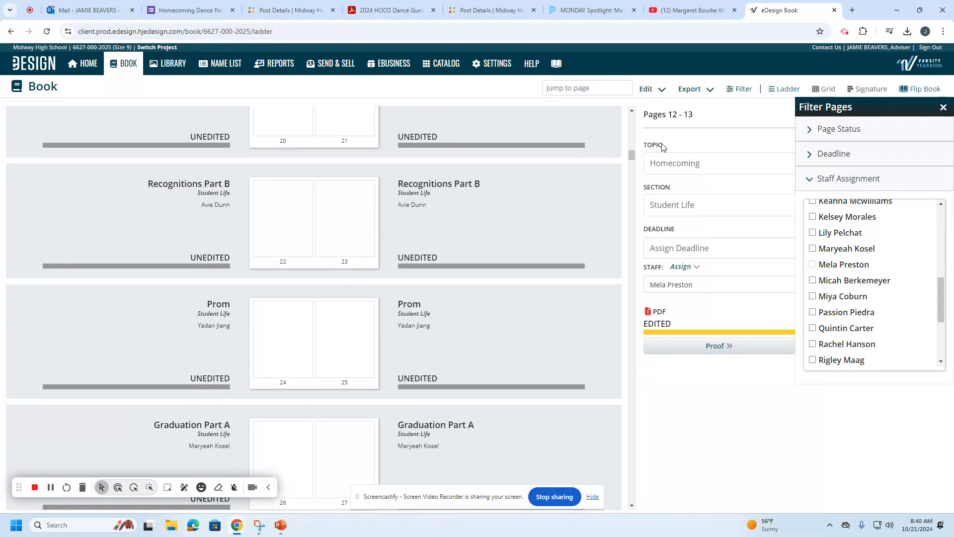
pyautogui.moveTo(632, 158); pyautogui.dragTo(636, 297)
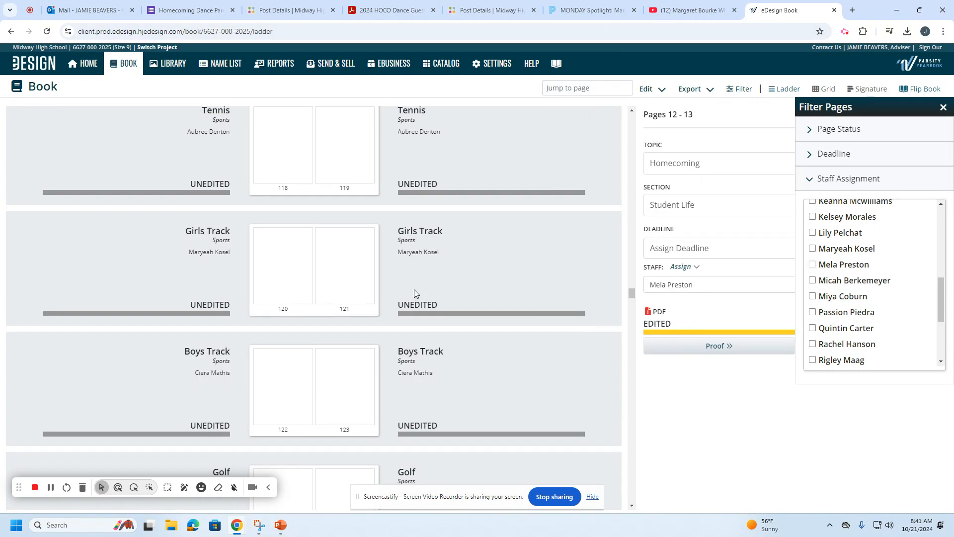
pyautogui.click(943, 107)
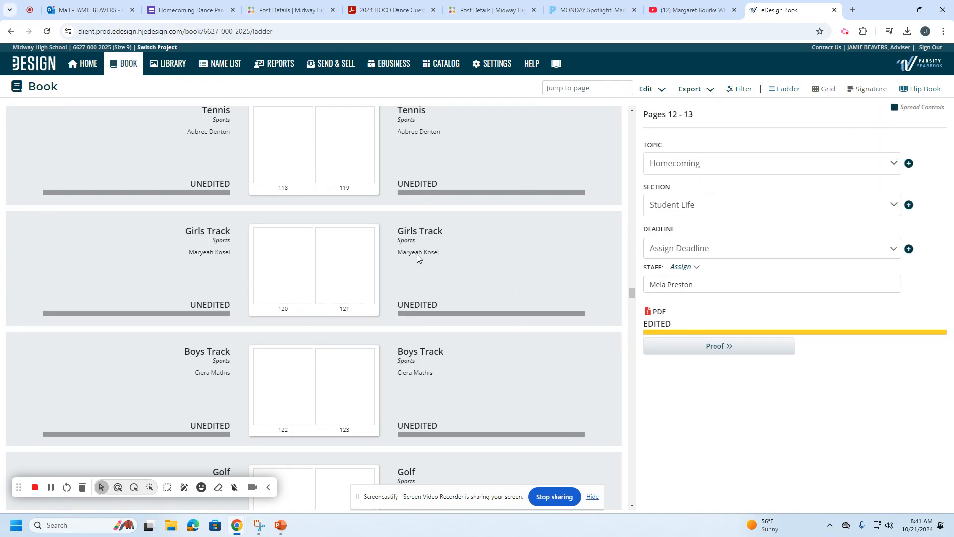
# Filter the book pages by staff assignment to the staff member assigned to the Homecoming spread.
pyautogui.click(739, 91)
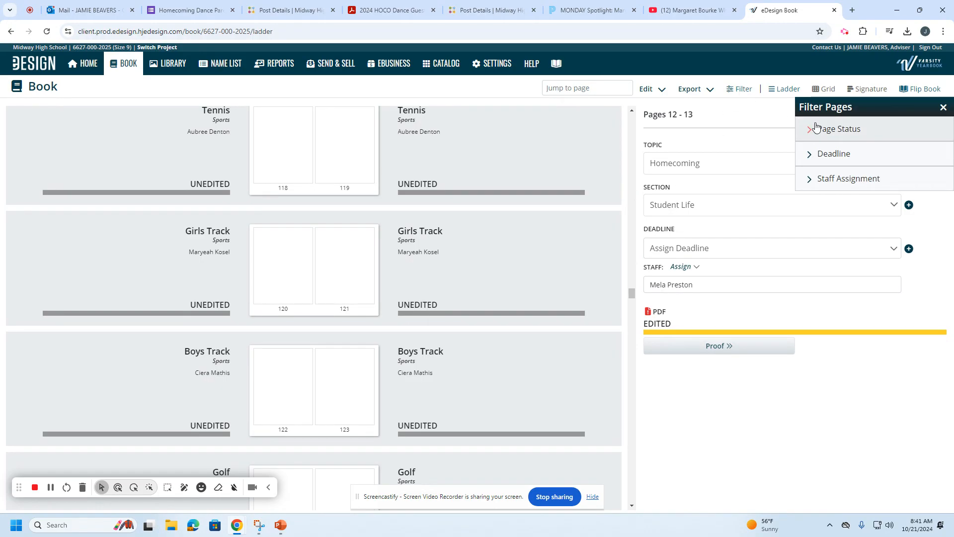
pyautogui.click(823, 182)
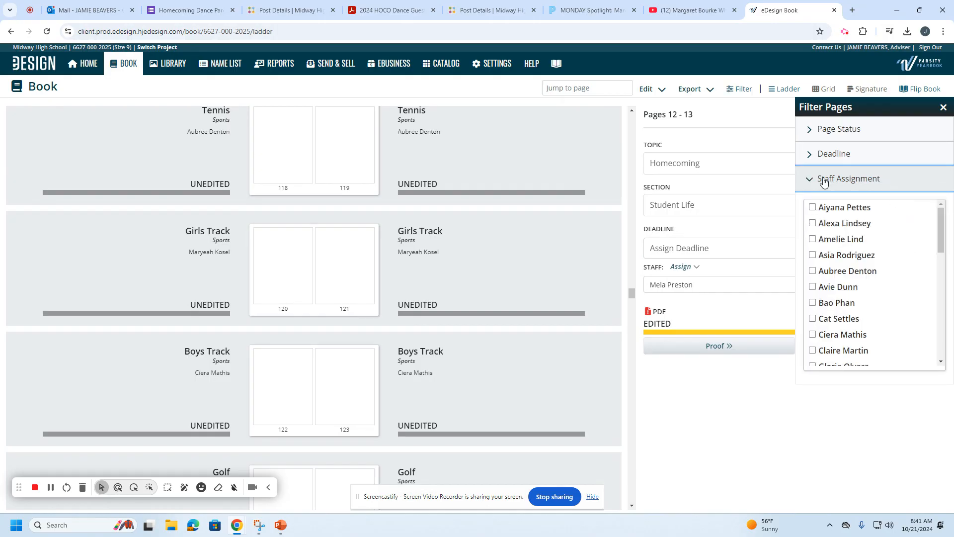
pyautogui.scroll(-3, 829, 273)
pyautogui.scroll(-1, 829, 272)
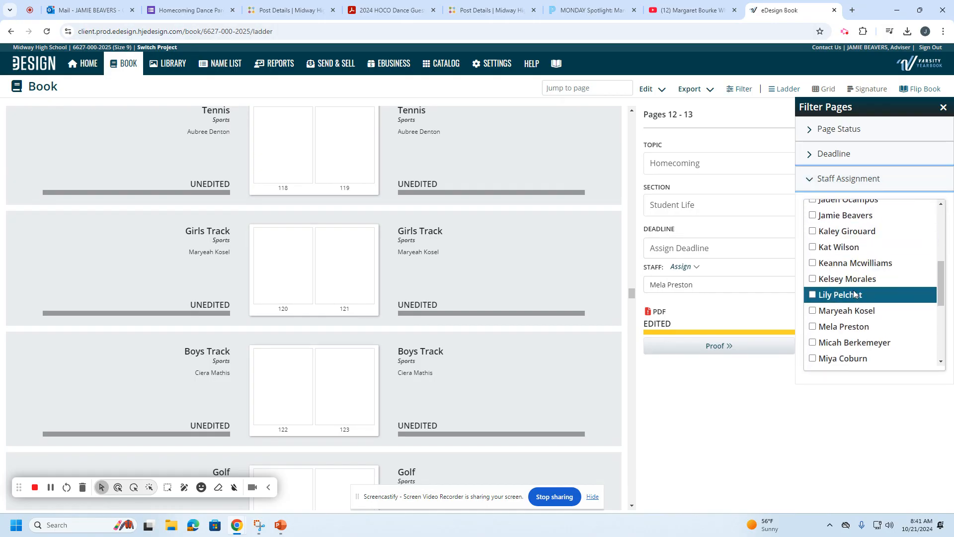
pyautogui.click(813, 327)
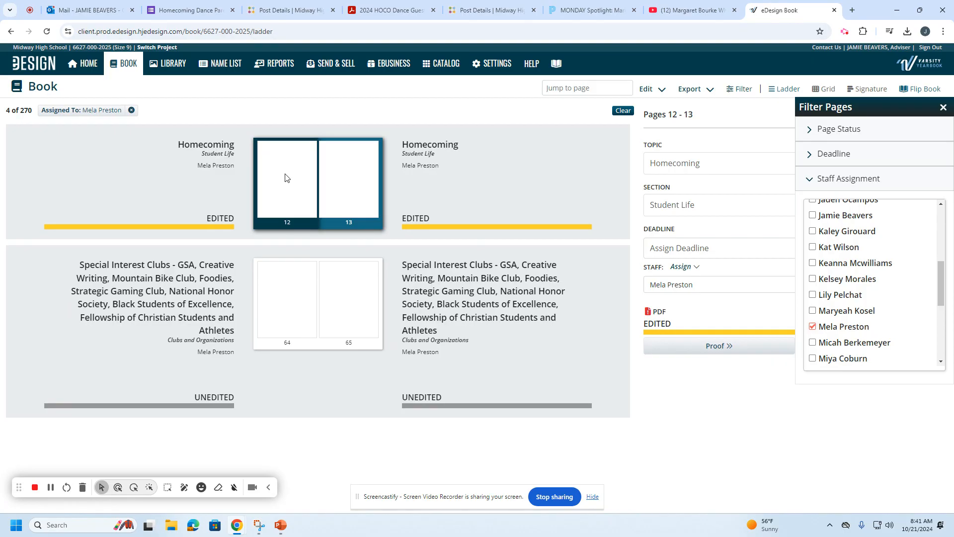
# Open the Homecoming spread on pages 12-13 for design and apply the template with the temporary headline and red bar.
pyautogui.doubleClick(351, 168)
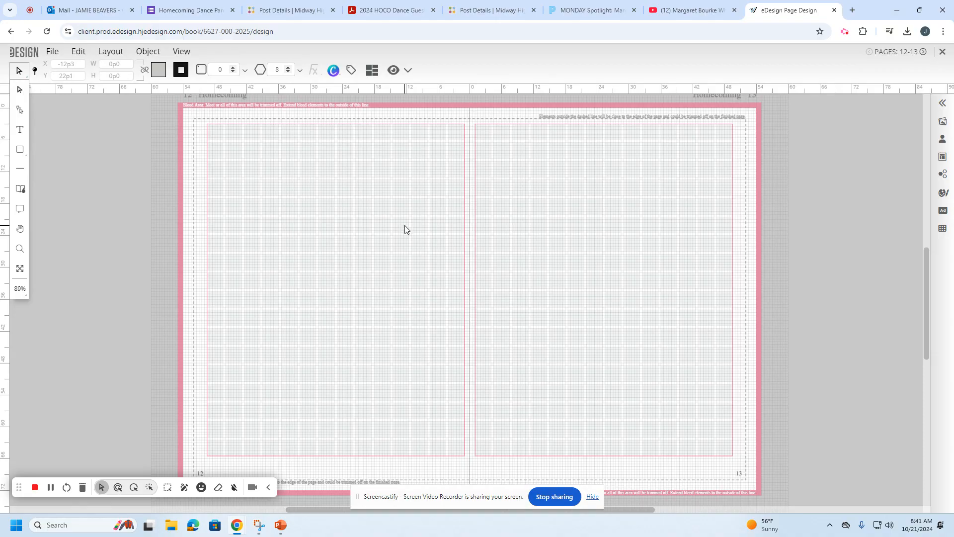
pyautogui.click(943, 159)
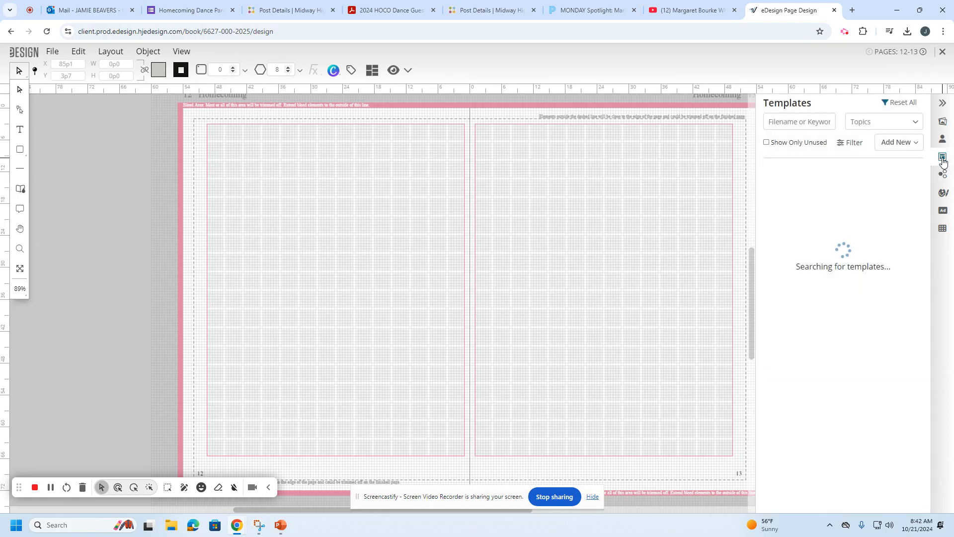
pyautogui.moveTo(777, 197)
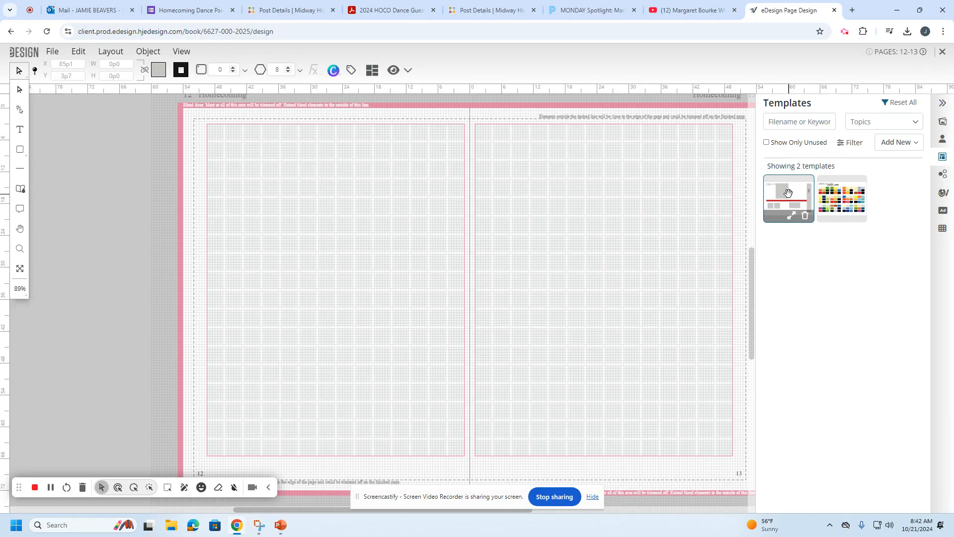
pyautogui.moveTo(788, 194); pyautogui.dragTo(475, 250)
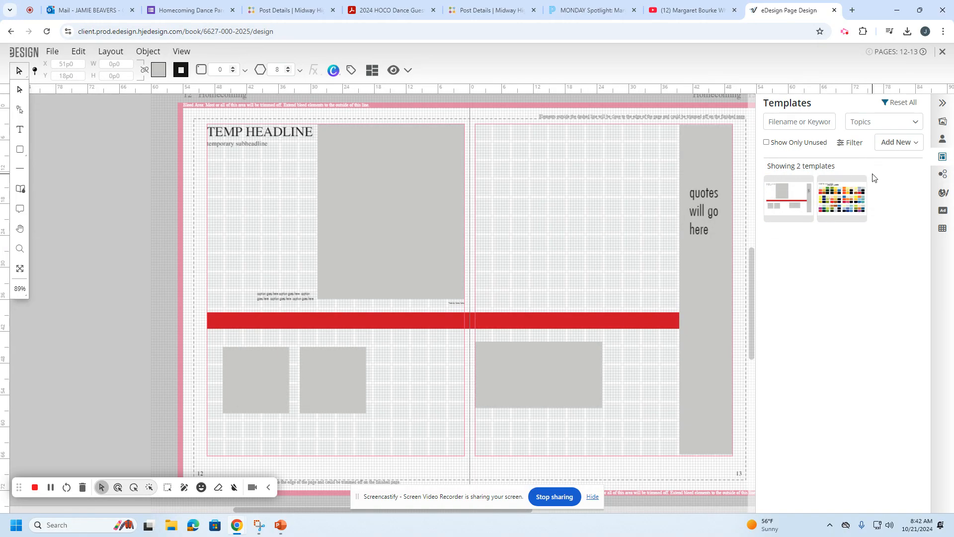
pyautogui.click(942, 103)
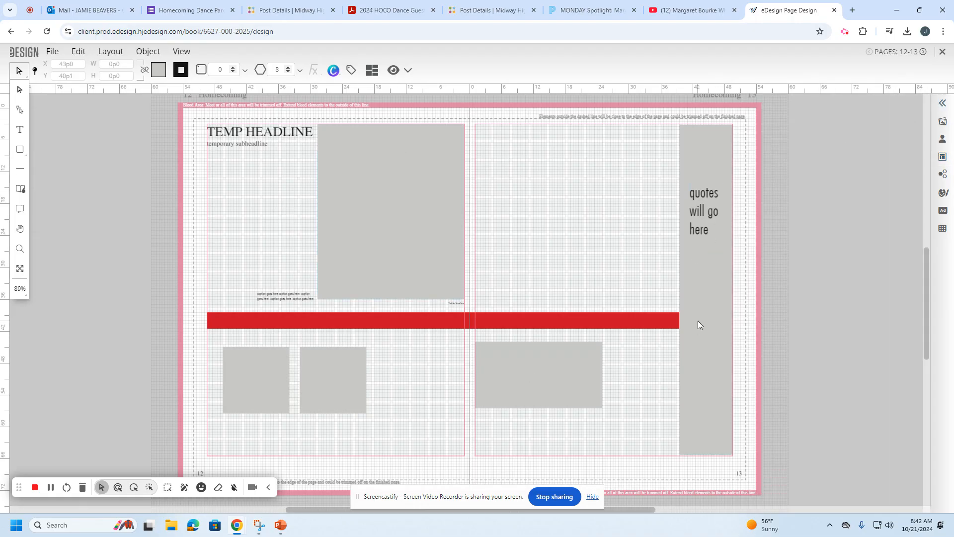
# Move the large photo box onto page 13 and lower the red bar to about Y 45p4.
pyautogui.moveTo(432, 295); pyautogui.dragTo(435, 224)
pyautogui.moveTo(230, 211); pyautogui.dragTo(574, 192)
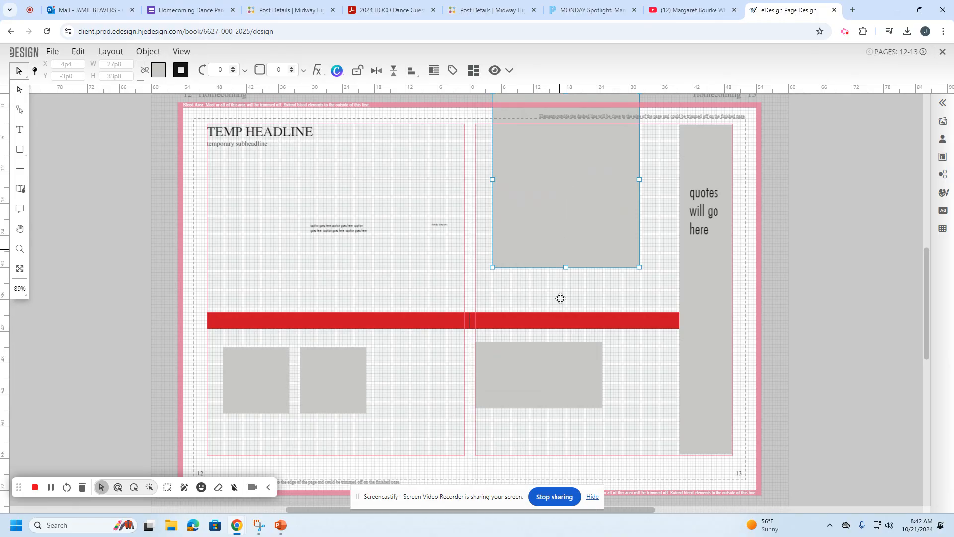
pyautogui.moveTo(553, 324); pyautogui.dragTo(553, 356)
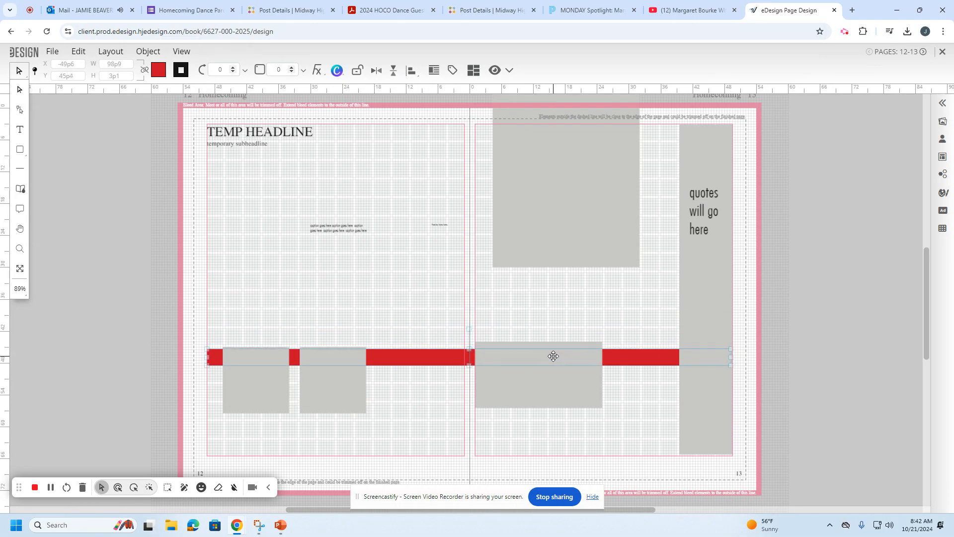
# Move the photo credit and caption into the column below the headline, and set the headline box at page 12's upper outer margin corner.
pyautogui.moveTo(430, 233); pyautogui.dragTo(268, 289)
pyautogui.moveTo(340, 234); pyautogui.dragTo(241, 244)
pyautogui.click(248, 142)
pyautogui.moveTo(249, 142)
pyautogui.mouseDown()
pyautogui.moveTo(377, 198)
pyautogui.moveTo(671, 266)
pyautogui.moveTo(400, 132)
pyautogui.moveTo(250, 141)
pyautogui.mouseUp()
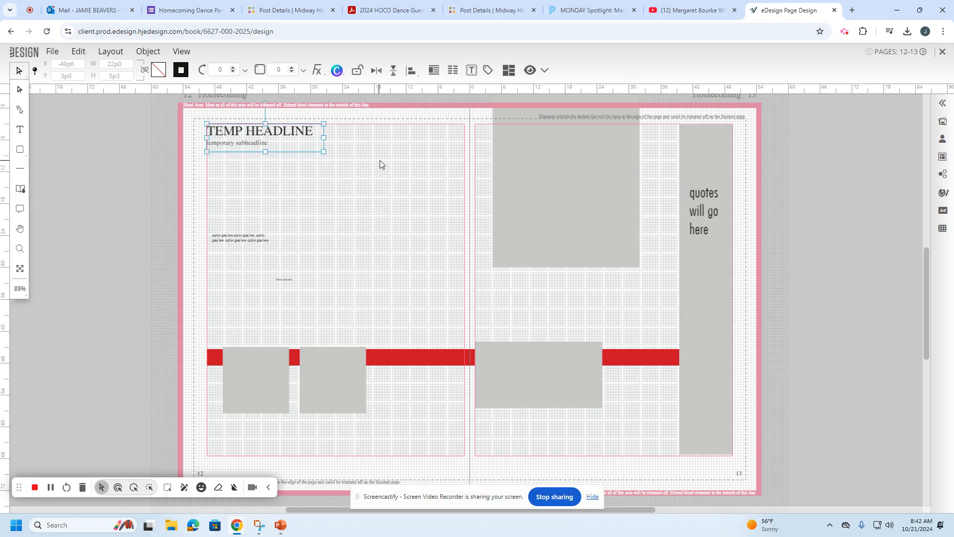
# Return the large photo box to the space beside the headline on page 12 and resize it to 27p6 wide by 42p0 high.
pyautogui.moveTo(591, 164); pyautogui.dragTo(418, 194)
pyautogui.moveTo(391, 299); pyautogui.dragTo(395, 345)
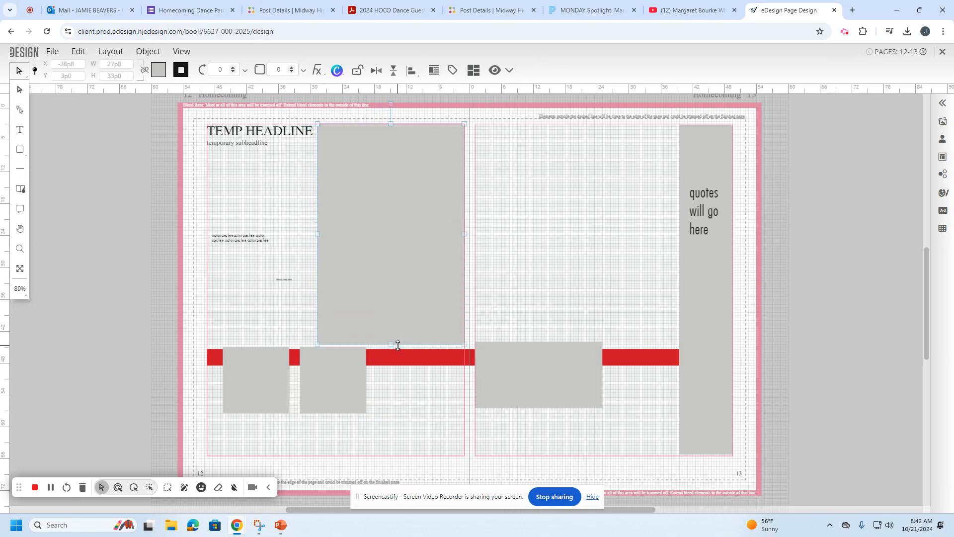
pyautogui.moveTo(317, 236)
pyautogui.mouseDown()
pyautogui.moveTo(335, 235)
pyautogui.moveTo(319, 235)
pyautogui.mouseUp()
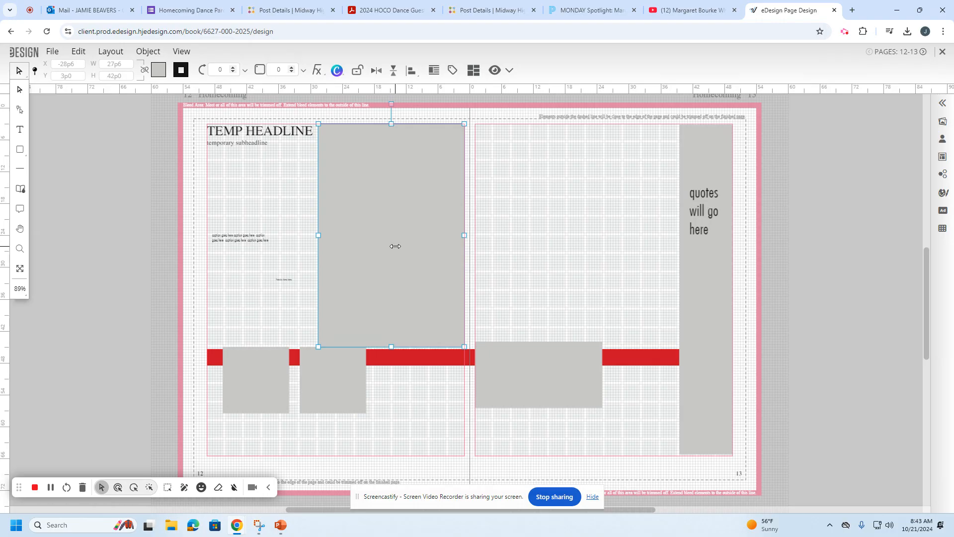
pyautogui.scroll(2, 395, 246)
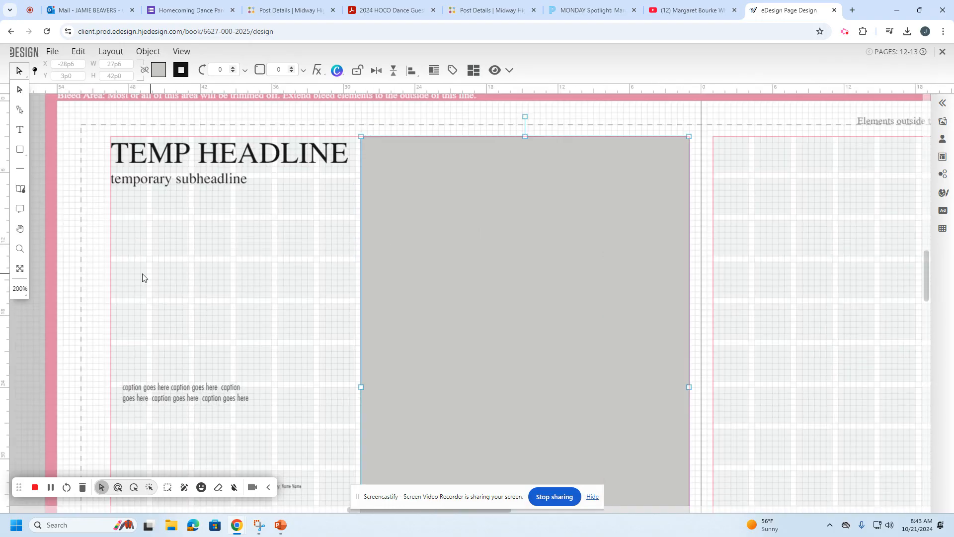
pyautogui.click(19, 290)
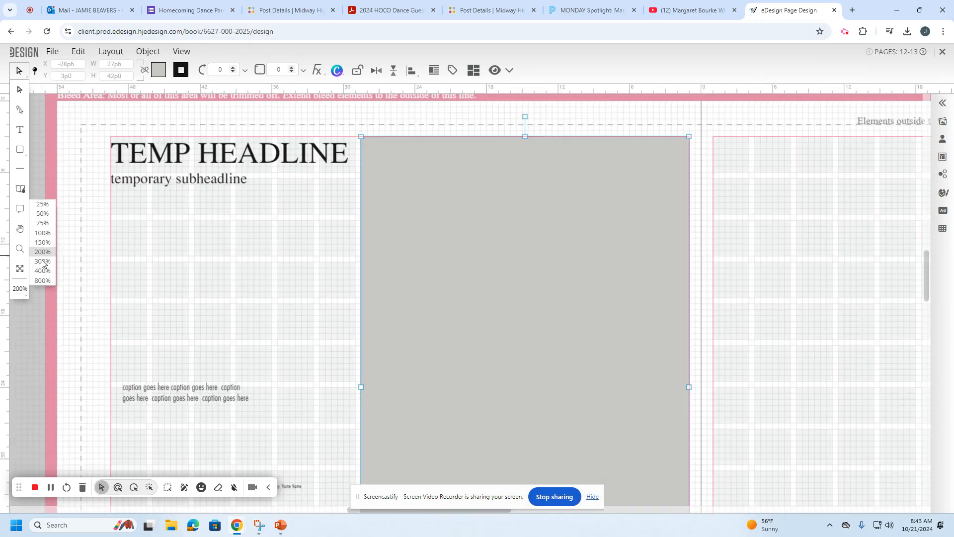
pyautogui.click(276, 272)
pyautogui.click(377, 360)
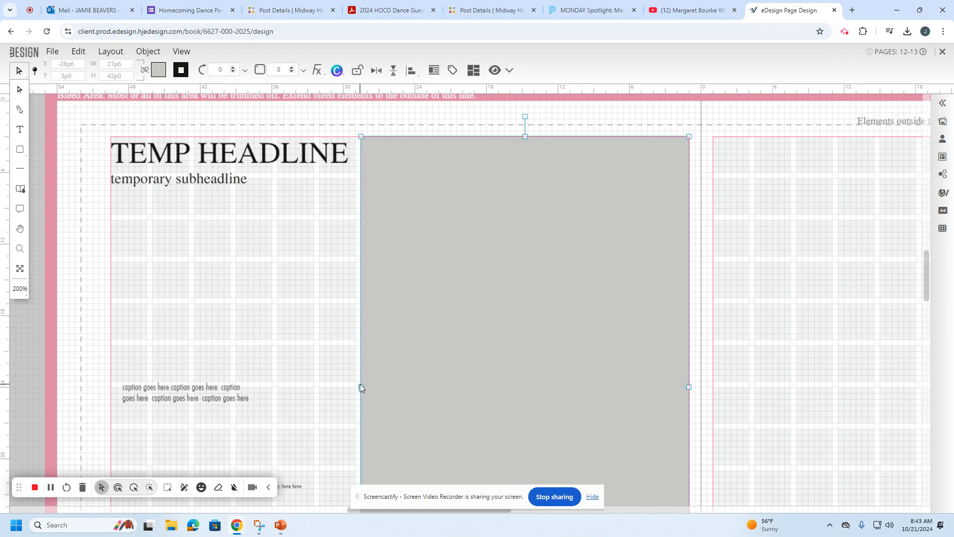
pyautogui.moveTo(361, 386)
pyautogui.mouseDown()
pyautogui.moveTo(382, 386)
pyautogui.moveTo(363, 388)
pyautogui.moveTo(373, 385)
pyautogui.moveTo(379, 402)
pyautogui.moveTo(361, 388)
pyautogui.mouseUp()
# Move the second small photo box on page 12 below the red bar, to X -31p6, Y 49p0.
pyautogui.scroll(-5, 507, 351)
pyautogui.click(436, 392)
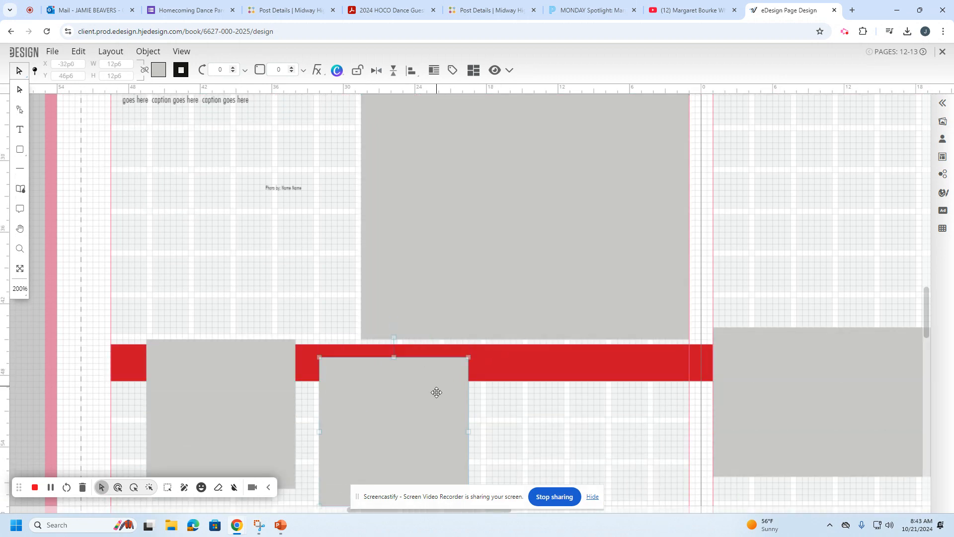
pyautogui.moveTo(436, 392); pyautogui.dragTo(442, 423)
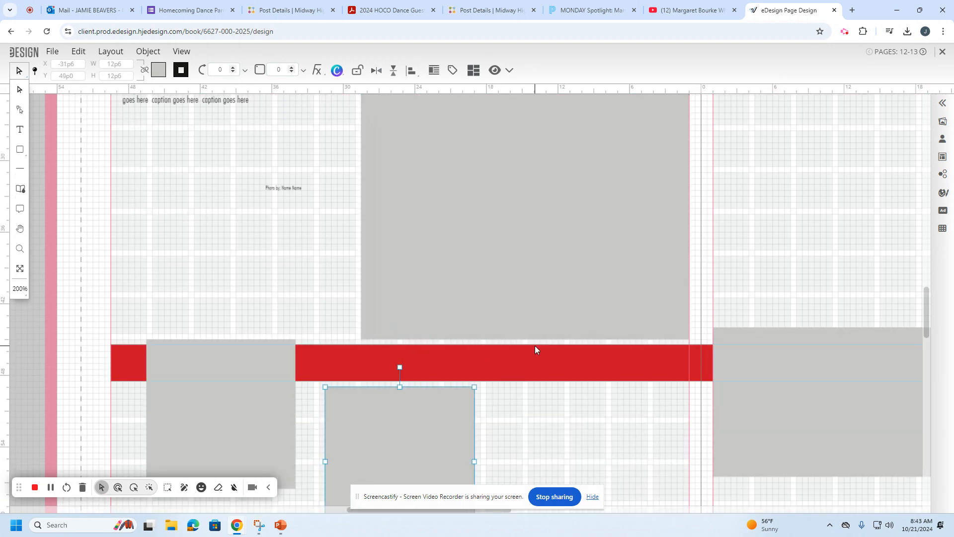
# Extend the large photo box's lower edge and raise the red bar to Y 45p0, leaving one small grid square between them.
pyautogui.hotkey('ctrl', '=')
pyautogui.hotkey('ctrl', '=')
pyautogui.hotkey('ctrl', '=')
pyautogui.scroll(3, 603, 230)
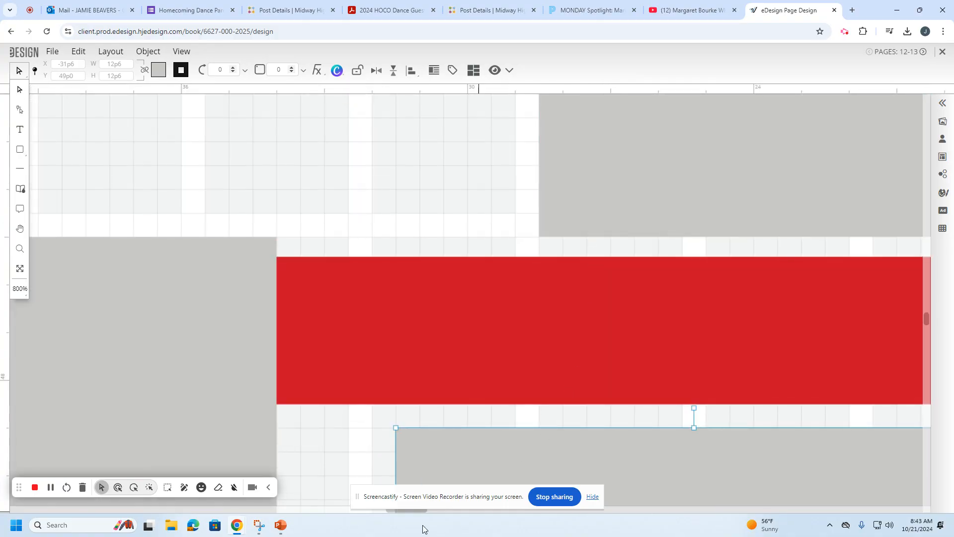
pyautogui.moveTo(415, 512); pyautogui.dragTo(427, 511)
pyautogui.click(739, 212)
pyautogui.scroll(2, 776, 253)
pyautogui.moveTo(405, 511); pyautogui.dragTo(415, 508)
pyautogui.moveTo(715, 336); pyautogui.dragTo(730, 241)
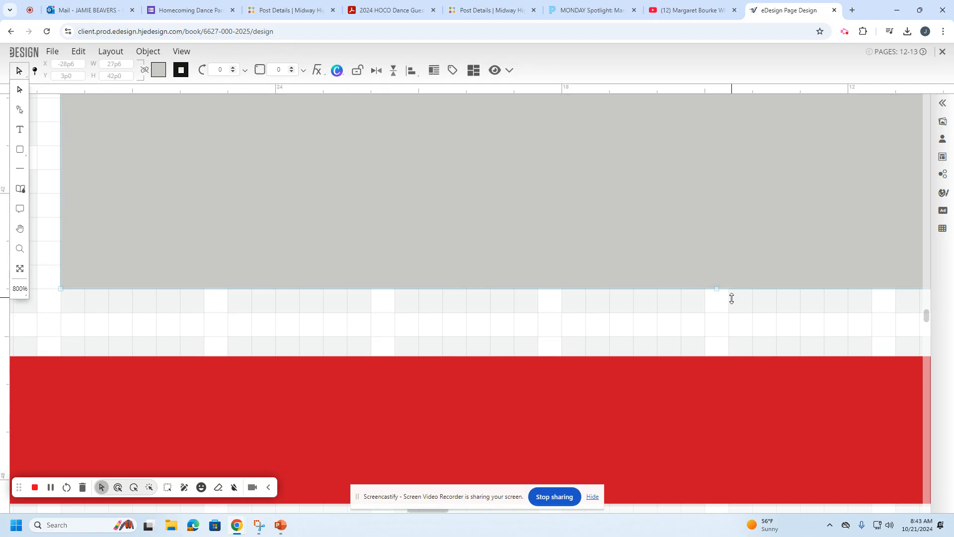
pyautogui.moveTo(731, 298); pyautogui.dragTo(731, 322)
pyautogui.moveTo(609, 415); pyautogui.dragTo(612, 396)
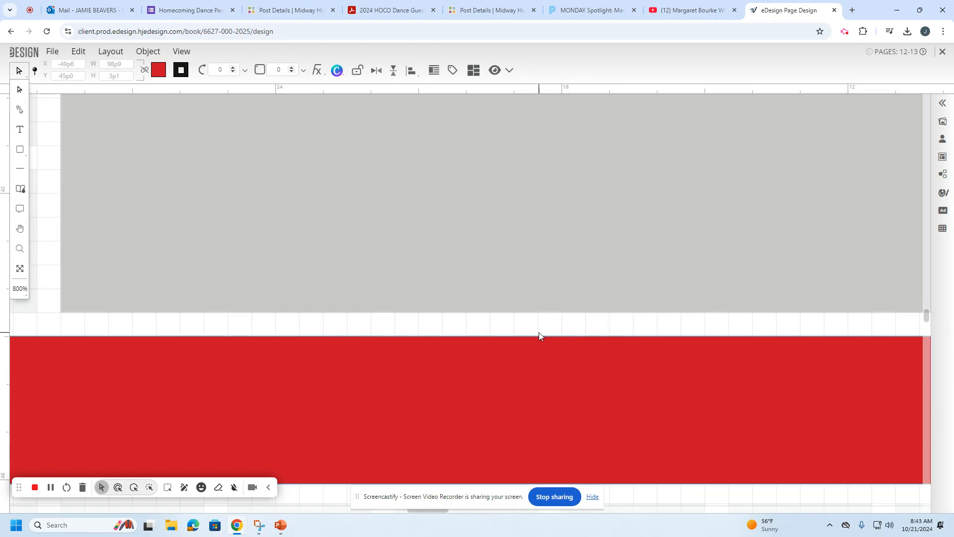
# Place the photo credit directly under the large photo box's lower inner corner, at X -7p4, Y 44p6.
pyautogui.hotkey('ctrl', '0')
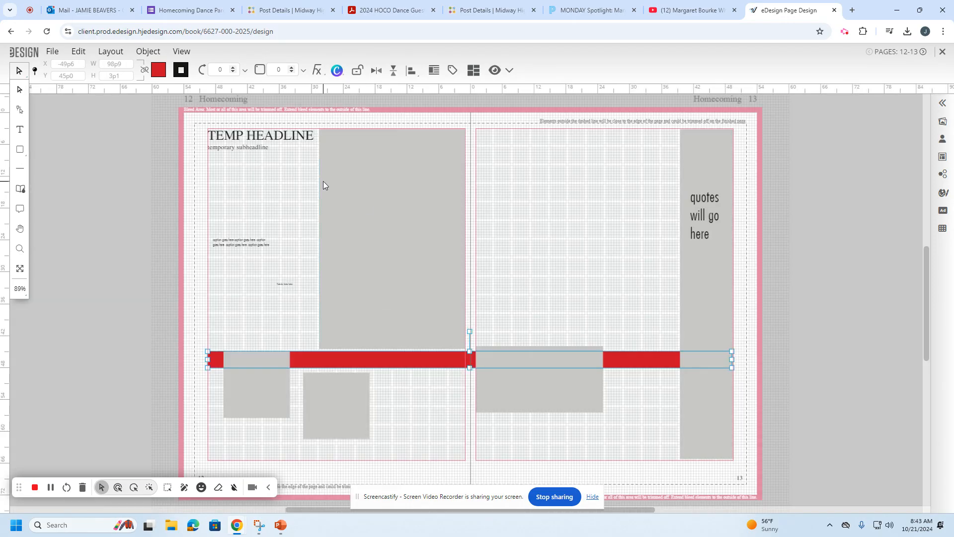
pyautogui.moveTo(284, 285); pyautogui.dragTo(287, 305)
pyautogui.hotkey('ctrl', '=')
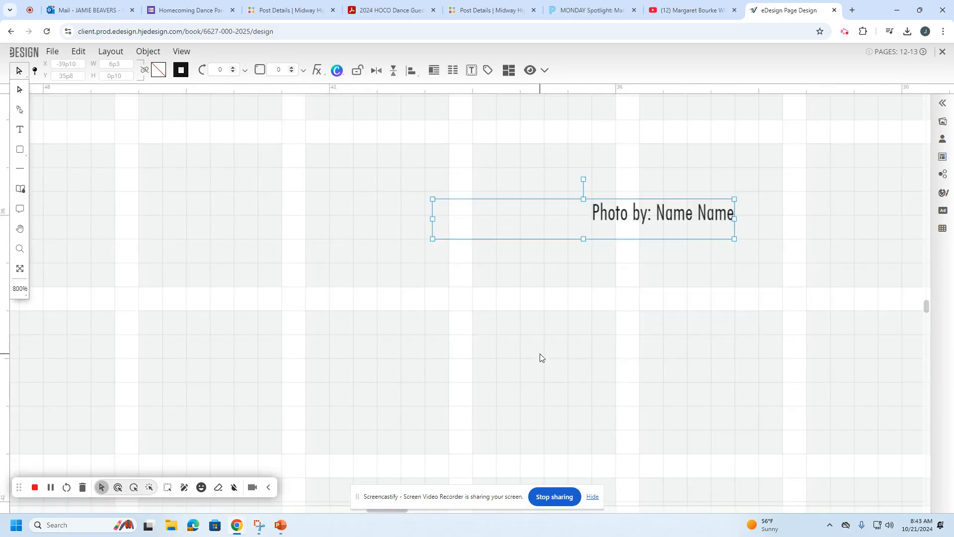
pyautogui.scroll(-1, 540, 353)
pyautogui.moveTo(616, 179); pyautogui.dragTo(774, 386)
pyautogui.scroll(-2, 558, 445)
pyautogui.scroll(-1, 558, 445)
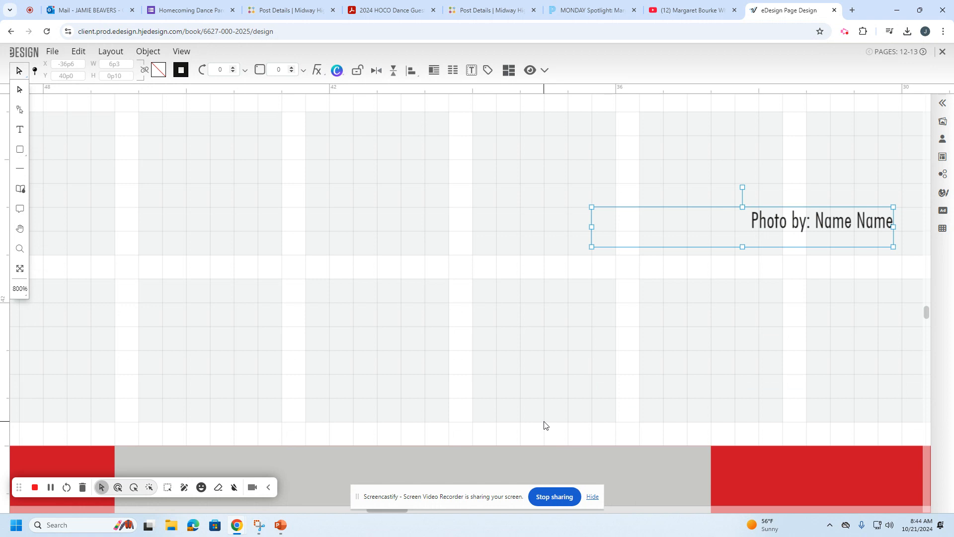
pyautogui.hotkey('ctrl', '-')
pyautogui.hotkey('ctrl', '-')
pyautogui.hotkey('ctrl', '-')
pyautogui.moveTo(487, 306); pyautogui.dragTo(782, 368)
pyautogui.moveTo(445, 511); pyautogui.dragTo(504, 511)
pyautogui.moveTo(308, 376); pyautogui.dragTo(536, 383)
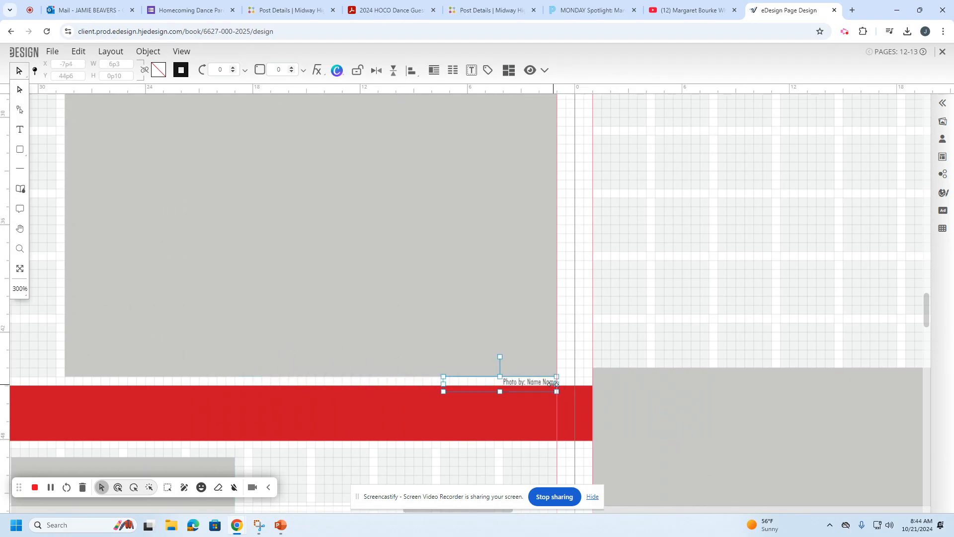
# Check the photo credit's alignment with the large photo box's inner edge and its fit in the gap above the red bar.
pyautogui.hotkey('ctrl', '=')
pyautogui.hotkey('ctrl', '=')
pyautogui.click(764, 306)
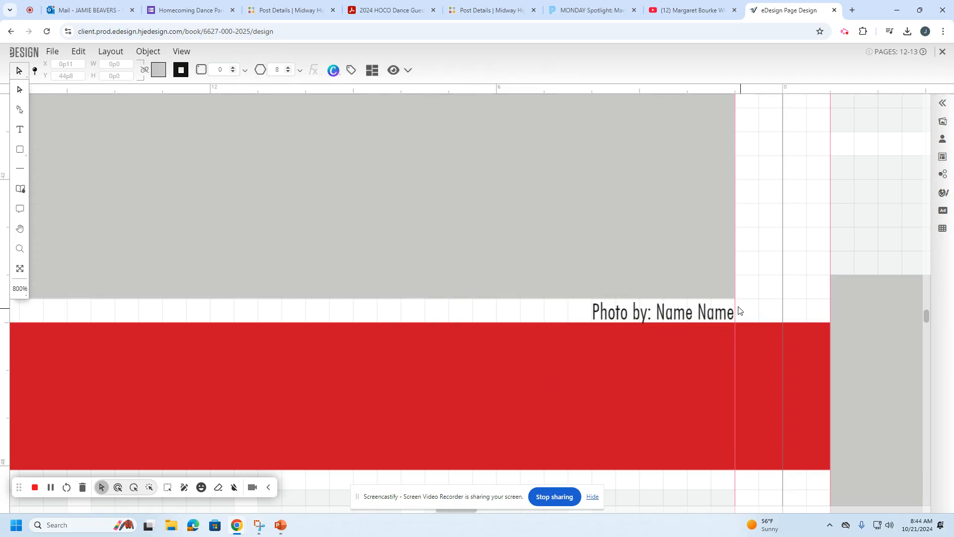
pyautogui.click(720, 316)
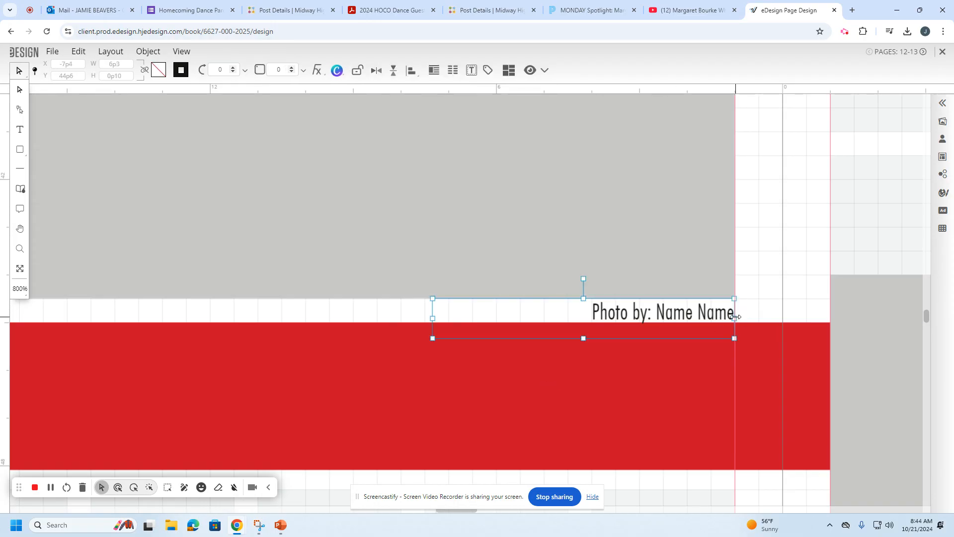
pyautogui.click(752, 302)
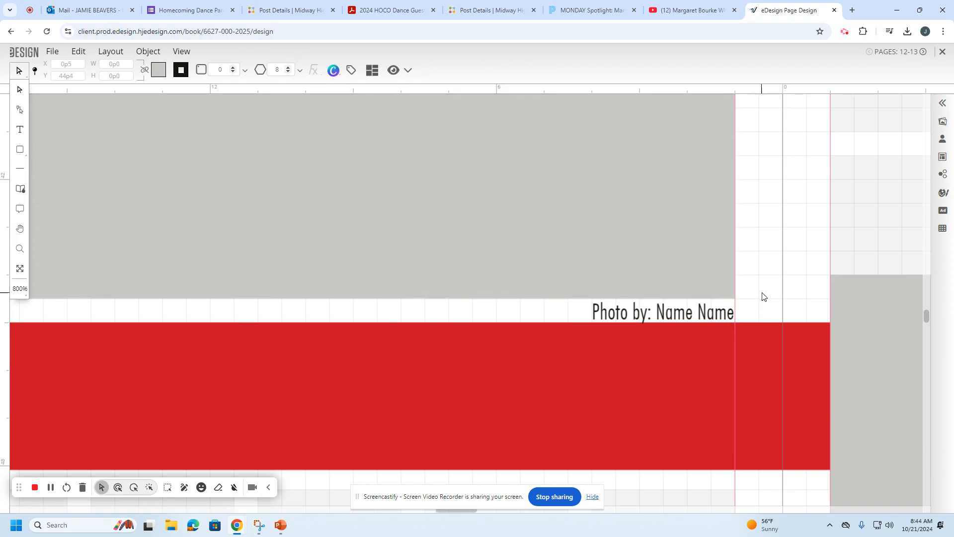
pyautogui.click(491, 314)
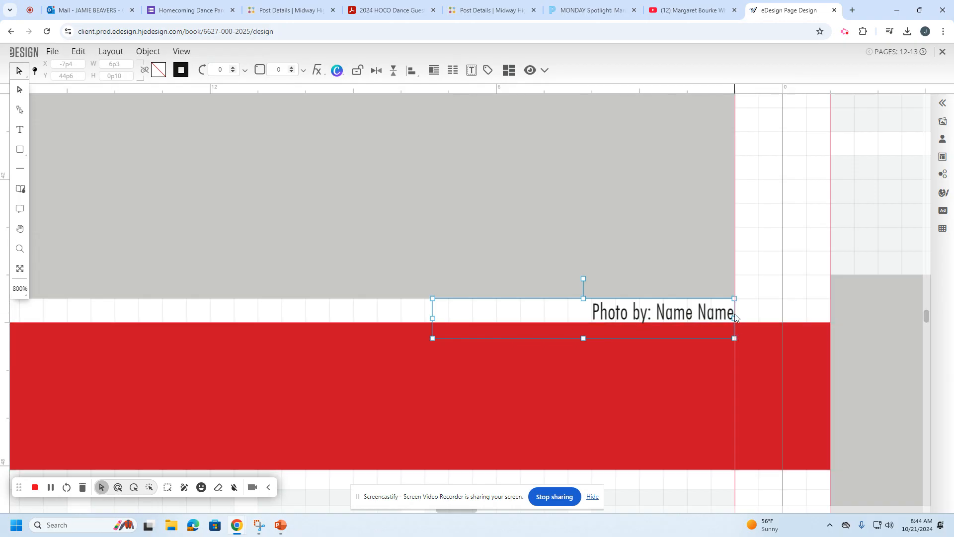
# Move the caption beside the large photo box to X -39p6, Y 42p2, and the wide photo box to page 12 at X -45p6, Y 45p0.
pyautogui.hotkey('ctrl', '0')
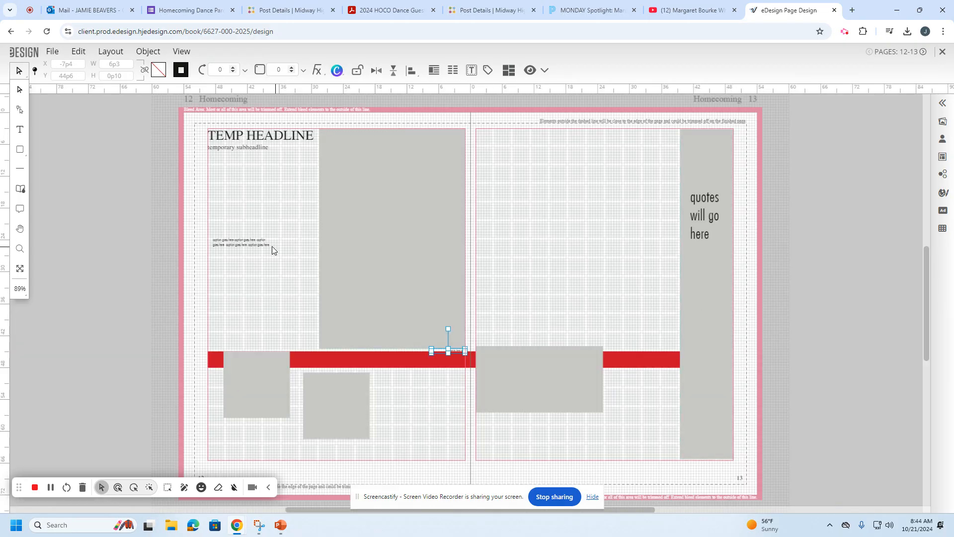
pyautogui.moveTo(238, 245); pyautogui.dragTo(281, 345)
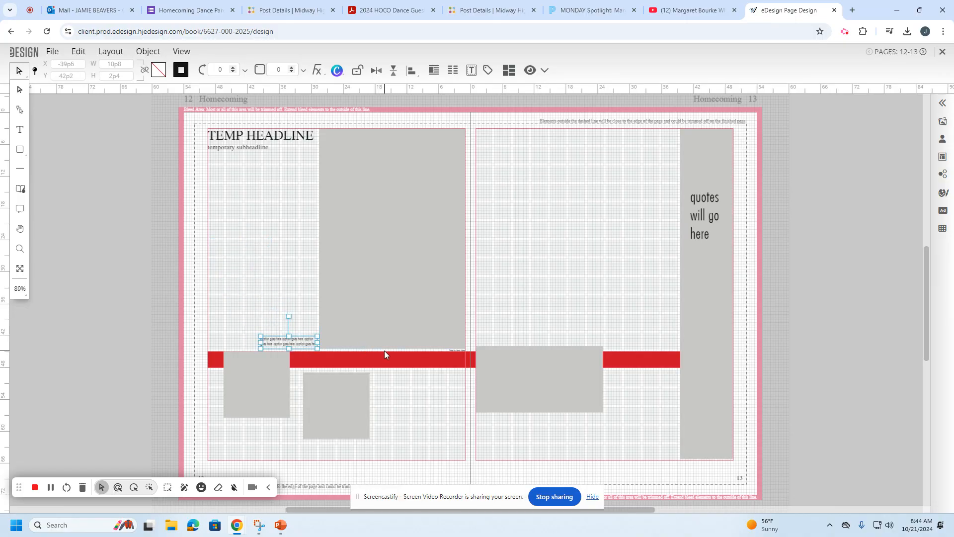
pyautogui.moveTo(568, 360); pyautogui.dragTo(321, 365)
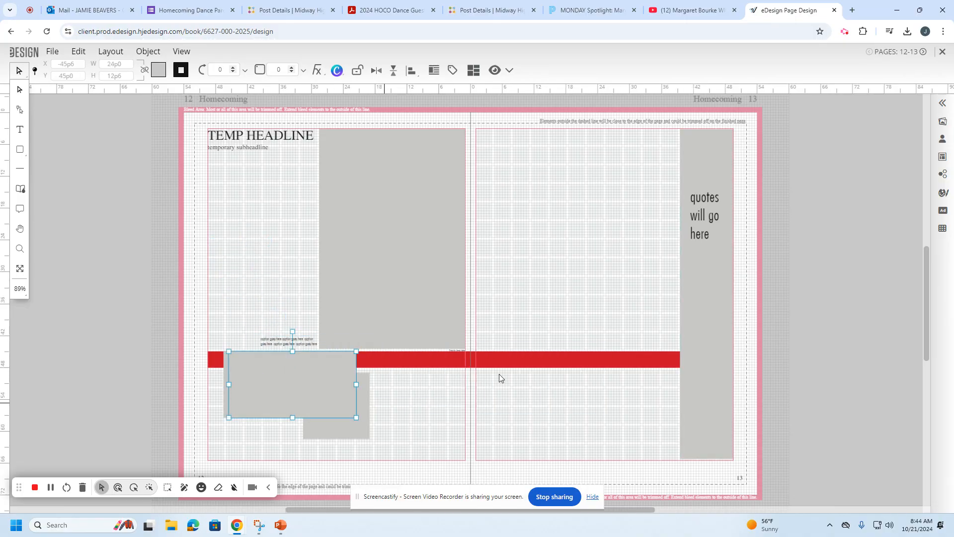
# Move the tall quotes box and its text below the red bar, and shift the photo boxes up onto page 13.
pyautogui.click(721, 240)
pyautogui.moveTo(698, 148); pyautogui.dragTo(202, 417)
pyautogui.moveTo(243, 392); pyautogui.dragTo(515, 232)
pyautogui.moveTo(354, 405); pyautogui.dragTo(558, 236)
pyautogui.moveTo(705, 233); pyautogui.dragTo(518, 419)
# Stretch the quotes box across both pages to 99p1 wide and 17p0 high, and extend the red bar to page 13's outer margin.
pyautogui.click(678, 429)
pyautogui.moveTo(403, 440); pyautogui.dragTo(406, 440)
pyautogui.moveTo(717, 417); pyautogui.dragTo(732, 369)
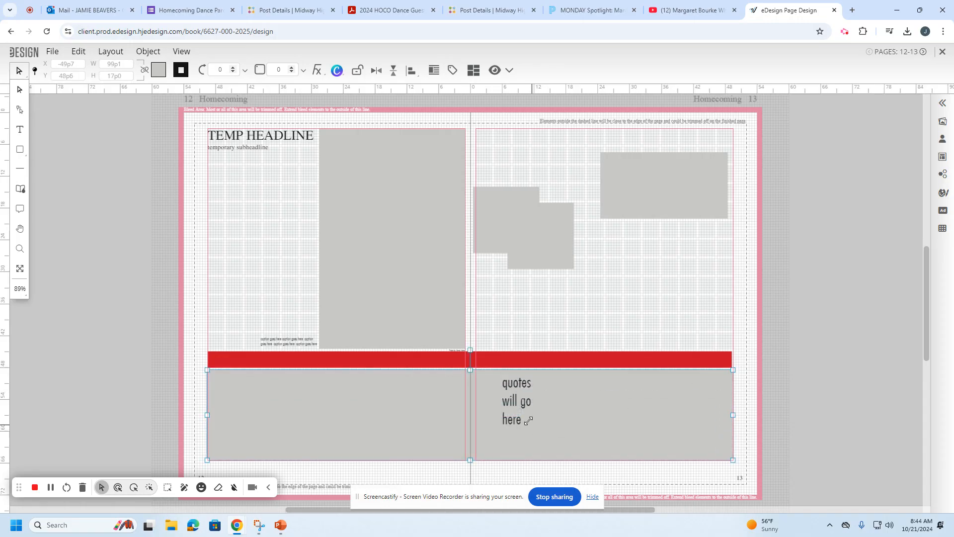
# Reposition the quotes text inside the bottom box near the inner margin of page 12, at X -9p6, Y 50p7.
pyautogui.click(522, 412)
pyautogui.moveTo(522, 413); pyautogui.dragTo(337, 407)
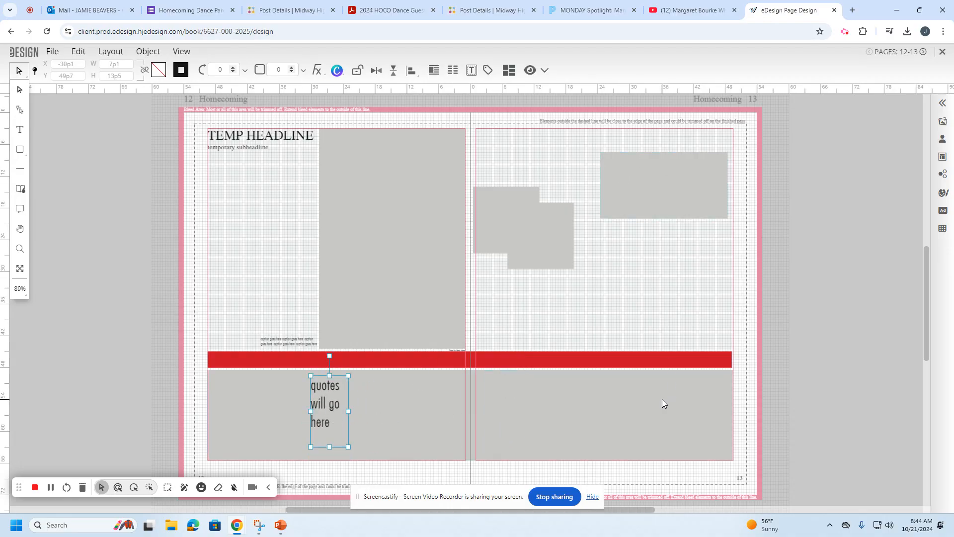
pyautogui.doubleClick(326, 417)
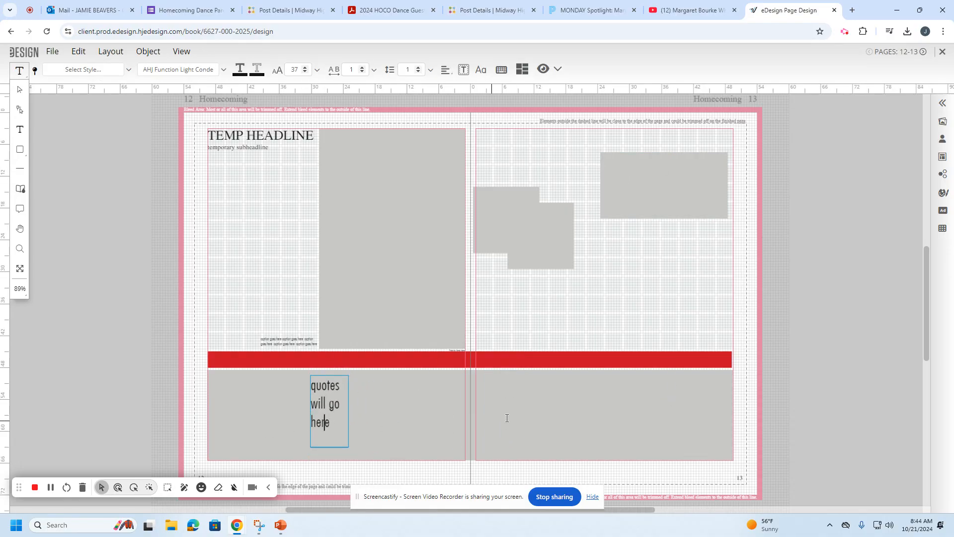
pyautogui.click(704, 409)
pyautogui.moveTo(733, 416)
pyautogui.mouseDown()
pyautogui.moveTo(465, 421)
pyautogui.moveTo(733, 407)
pyautogui.mouseUp()
pyautogui.moveTo(366, 400); pyautogui.dragTo(475, 405)
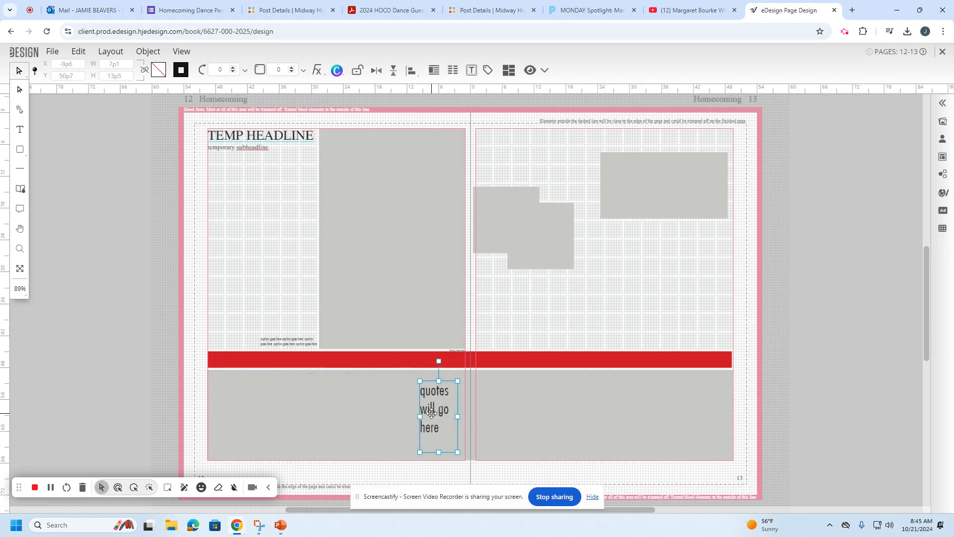
# Separate the two small page 13 photo boxes and enlarge the upper one from the inner top corner at X 1p0, Y 3p0.
pyautogui.moveTo(492, 227); pyautogui.dragTo(493, 169)
pyautogui.moveTo(530, 244); pyautogui.dragTo(496, 304)
pyautogui.click(504, 181)
pyautogui.moveTo(542, 194); pyautogui.dragTo(583, 238)
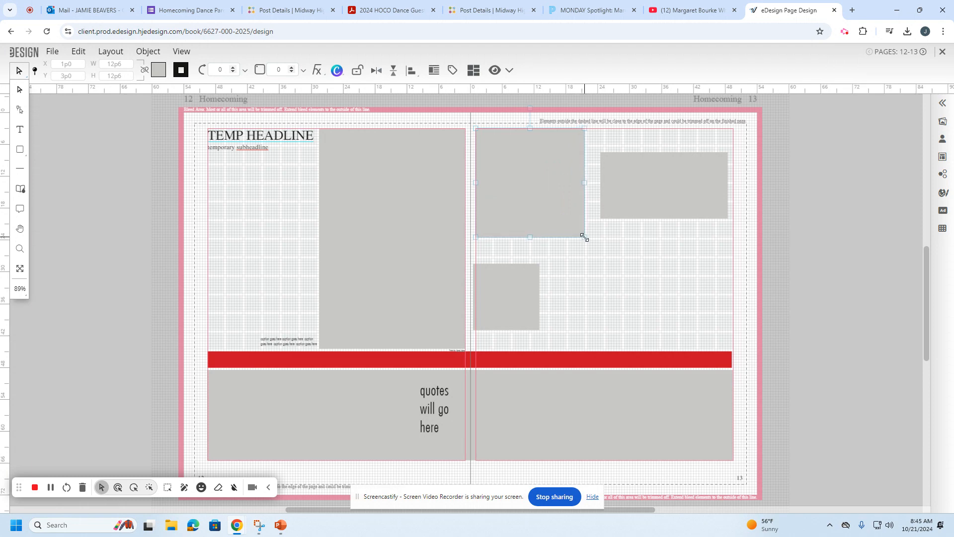
# Enlarge the wide photo box into page 13's outer upper corner, and resize the small one to 17p0 by 13p6 at X 1p0, Y 24p0.
pyautogui.moveTo(633, 191); pyautogui.dragTo(587, 219)
pyautogui.moveTo(529, 268); pyautogui.dragTo(565, 311)
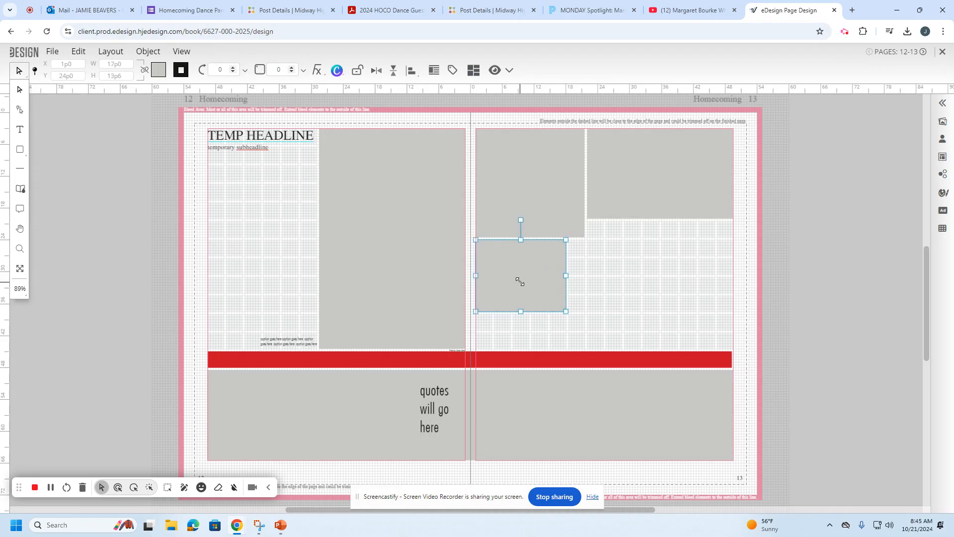
# Duplicate the 17p0 by 13p6 photo box and place the copy under the wide photo box at X 23p0, Y 20p6.
pyautogui.click(76, 52)
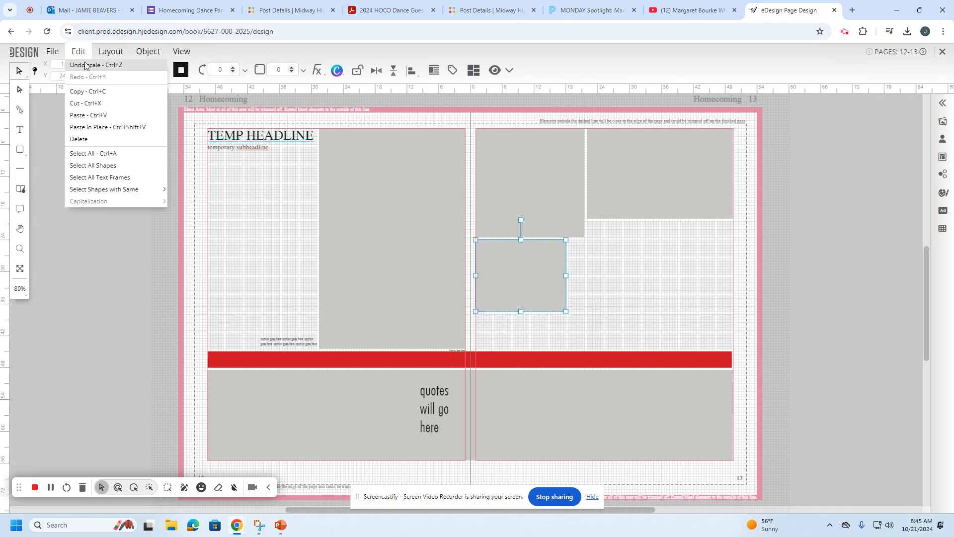
pyautogui.click(93, 90)
pyautogui.click(79, 53)
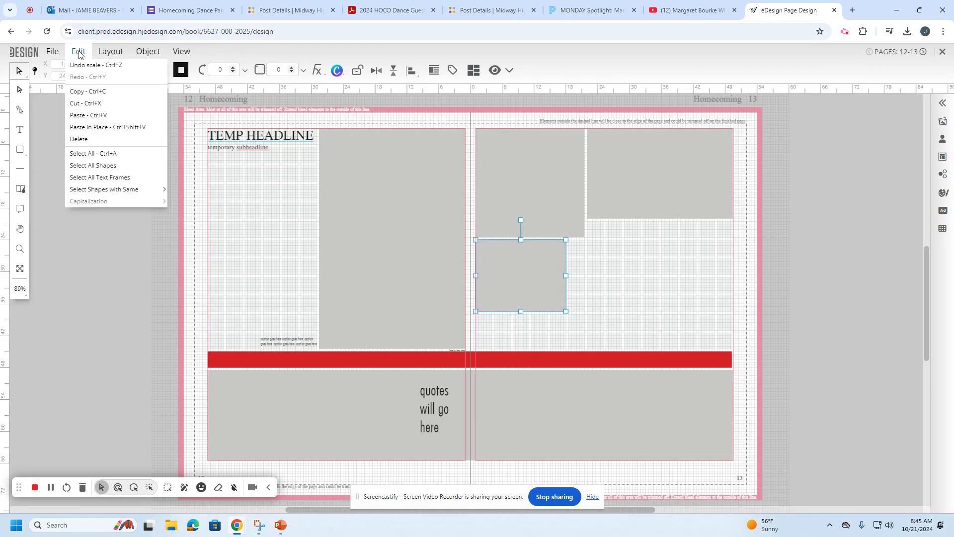
pyautogui.click(94, 112)
pyautogui.moveTo(532, 277); pyautogui.dragTo(641, 254)
# Use copies of the small photo box to stack two boxes about 20p6 wide under the headline on page 12.
pyautogui.rightClick(640, 254)
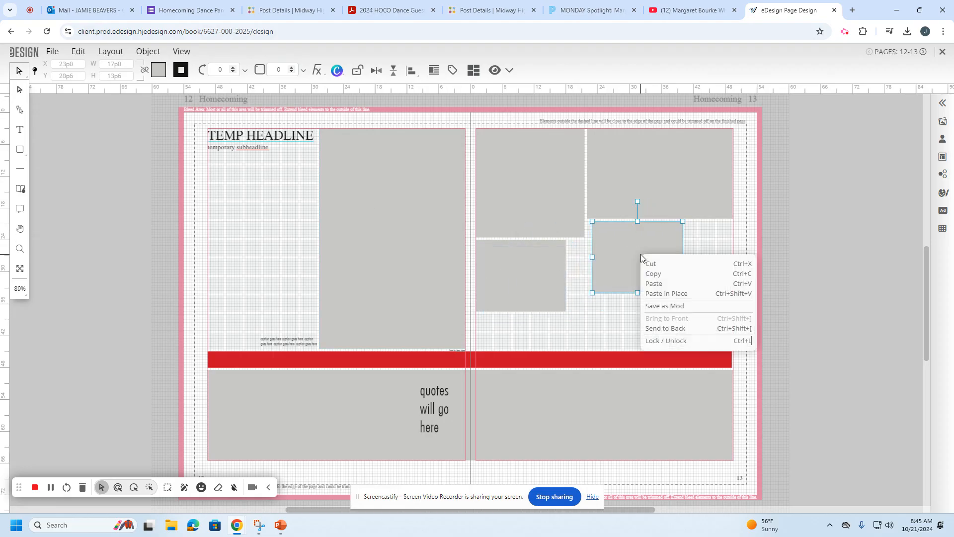
pyautogui.click(651, 277)
pyautogui.rightClick(616, 268)
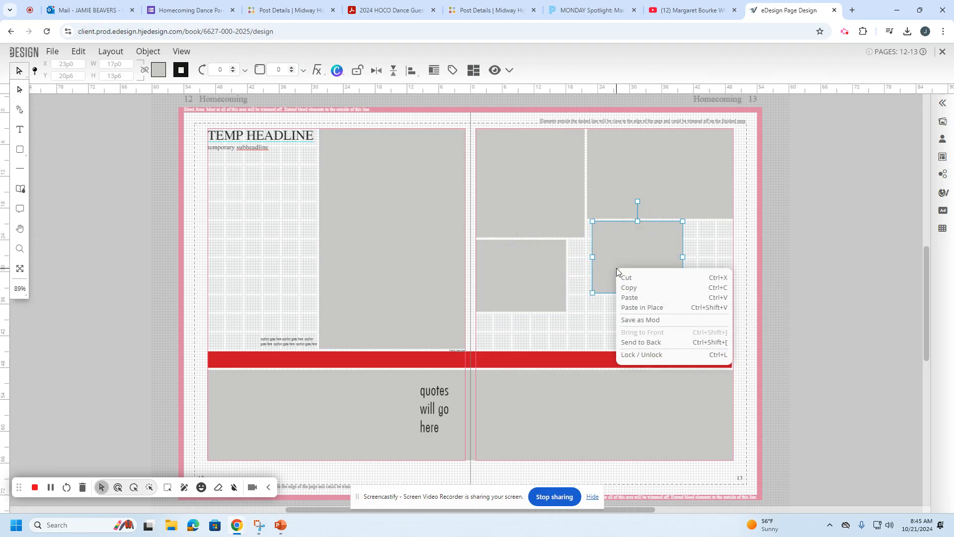
pyautogui.click(631, 305)
pyautogui.moveTo(621, 275); pyautogui.dragTo(231, 193)
pyautogui.moveTo(296, 228); pyautogui.dragTo(314, 322)
# Place copies of the photo credit near the lower outer corner of each of the four photo boxes on page 13.
pyautogui.click(455, 351)
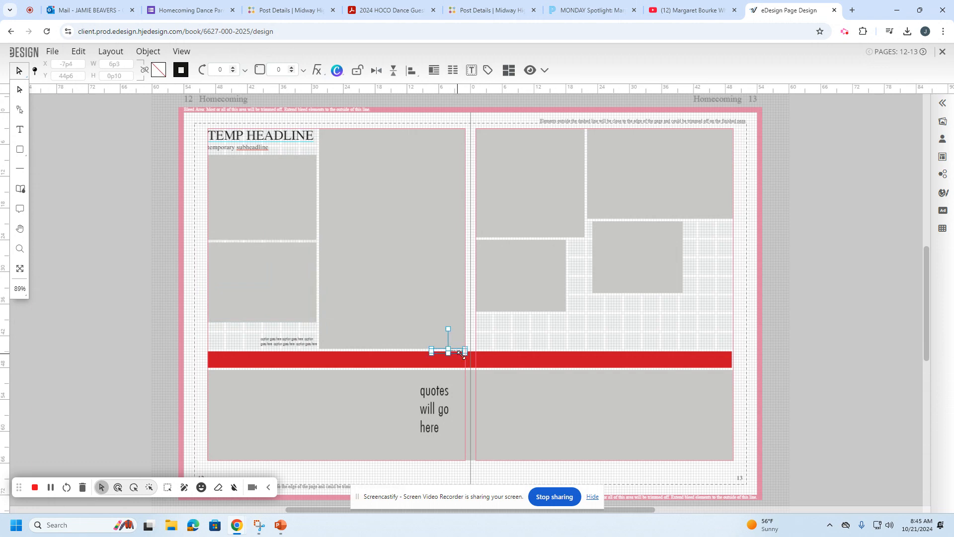
pyautogui.moveTo(460, 352); pyautogui.dragTo(555, 316)
pyautogui.hotkey('ctrl', 'z')
pyautogui.moveTo(450, 359); pyautogui.dragTo(564, 240)
pyautogui.hotkey('ctrl', 'z')
pyautogui.moveTo(464, 355); pyautogui.dragTo(722, 223)
pyautogui.hotkey('ctrl', 'z')
pyautogui.moveTo(449, 355); pyautogui.dragTo(663, 297)
# Shorten the upper photo box under the headline and move the lower one to Y 23p6, leaving room for a caption between them.
pyautogui.click(287, 347)
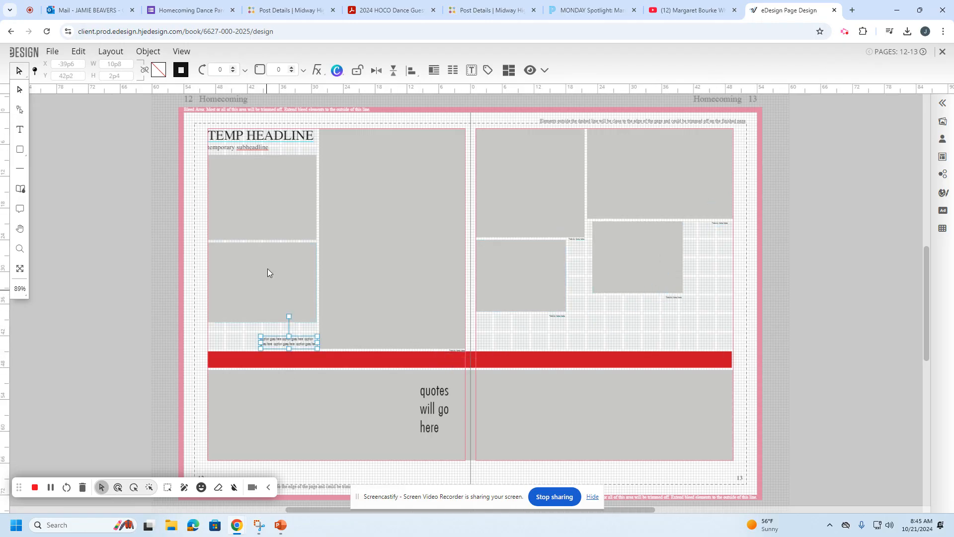
pyautogui.click(269, 214)
pyautogui.moveTo(264, 240); pyautogui.dragTo(263, 219)
pyautogui.moveTo(264, 265)
pyautogui.mouseDown()
pyautogui.moveTo(263, 282)
pyautogui.moveTo(259, 273)
pyautogui.mouseUp()
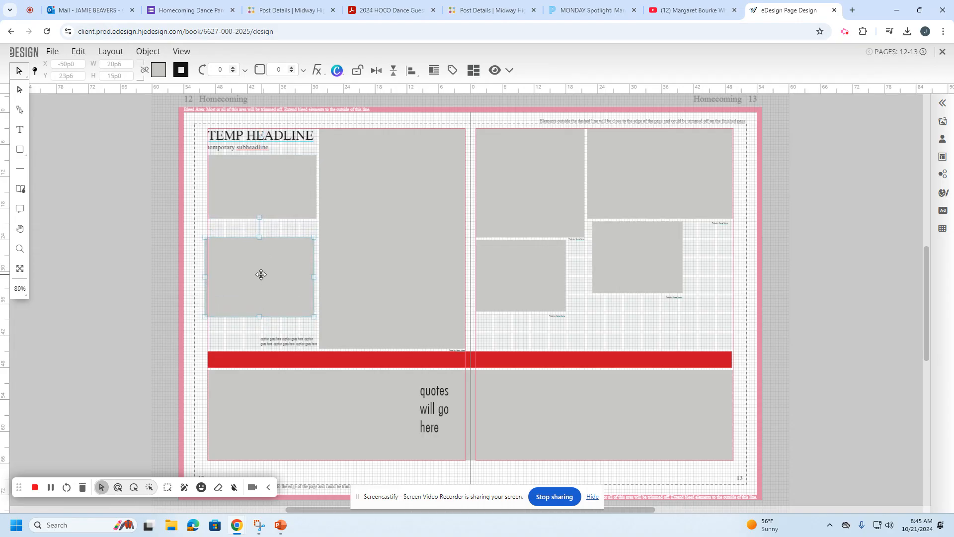
# Add copies of the caption under both small photo boxes on page 12 and under the lower inner photo box on page 13.
pyautogui.click(287, 339)
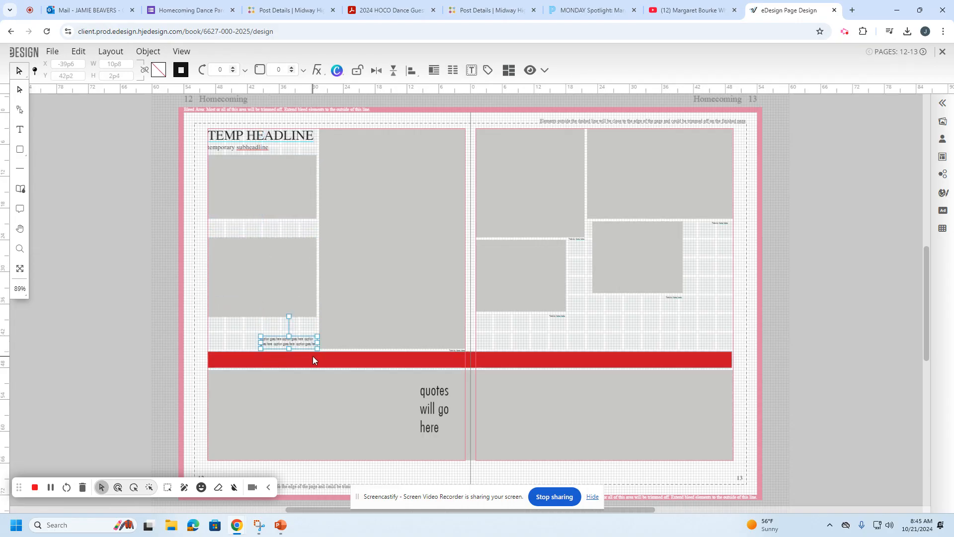
pyautogui.moveTo(297, 345); pyautogui.dragTo(316, 229)
pyautogui.moveTo(297, 343); pyautogui.dragTo(567, 328)
pyautogui.click(308, 345)
pyautogui.click(356, 322)
pyautogui.hotkey('ctrl', 'v')
# Lower the small outer photo box on page 13 and shorten the wide box above it to a height of 14p6.
pyautogui.click(643, 261)
pyautogui.moveTo(642, 261); pyautogui.dragTo(640, 277)
pyautogui.click(615, 213)
pyautogui.moveTo(659, 218); pyautogui.dragTo(659, 205)
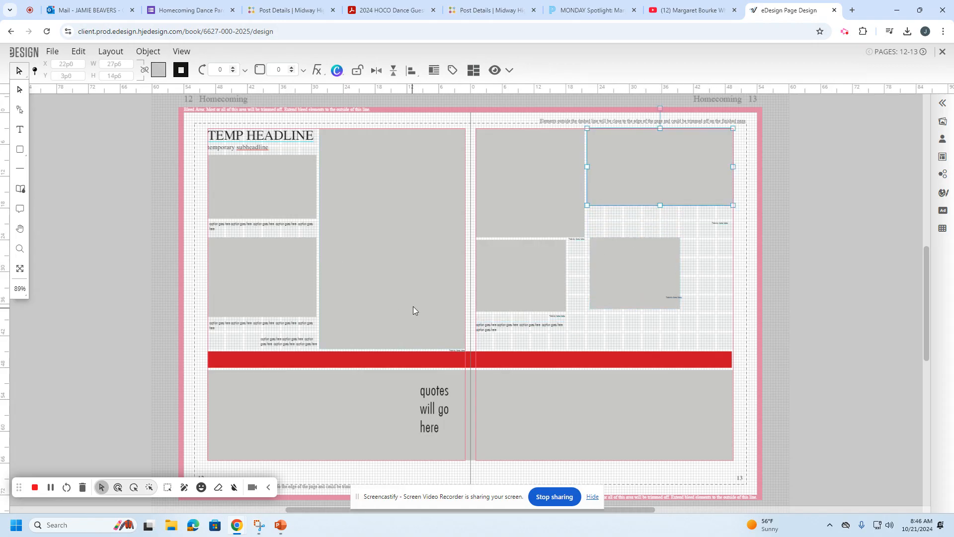
# Examine the red bar, headline, photo boxes, photo credit and caption across the spread one by one.
pyautogui.click(429, 360)
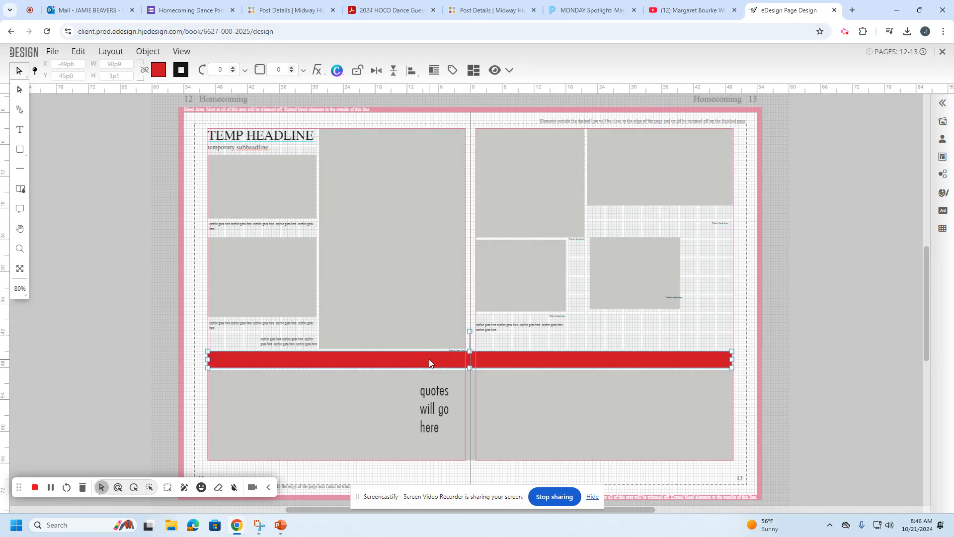
pyautogui.click(271, 145)
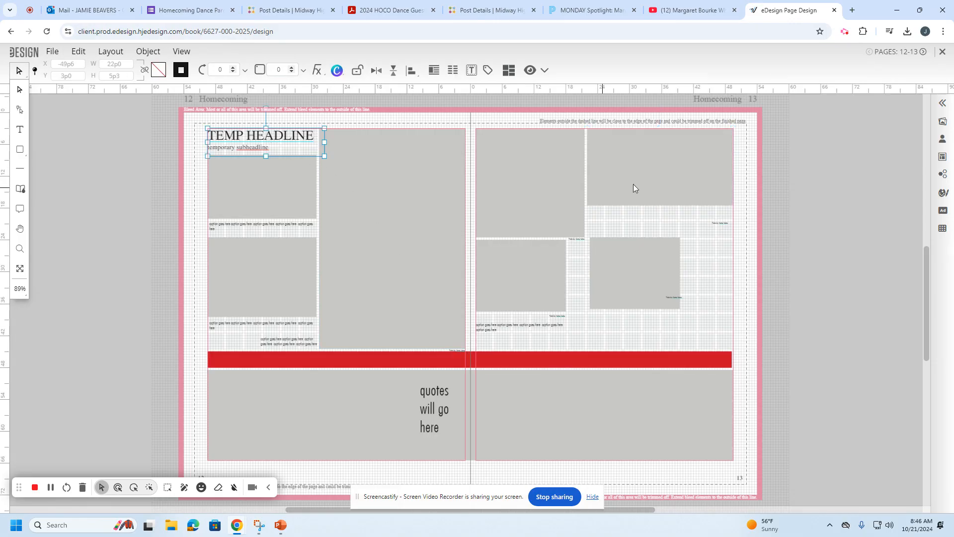
pyautogui.click(264, 200)
pyautogui.click(358, 222)
pyautogui.click(458, 353)
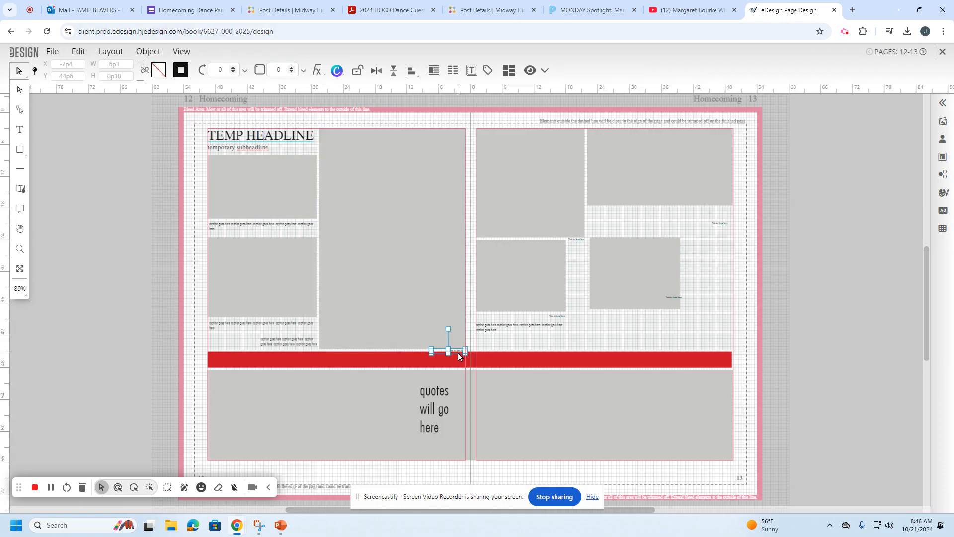
pyautogui.click(298, 344)
pyautogui.click(279, 284)
pyautogui.click(284, 213)
pyautogui.click(522, 209)
pyautogui.click(529, 277)
pyautogui.click(628, 284)
# Label page 13's wide photo box "team photo goes here" using a widened copy of the quotes text, placed at X 25p0, Y 7p0.
pyautogui.click(435, 413)
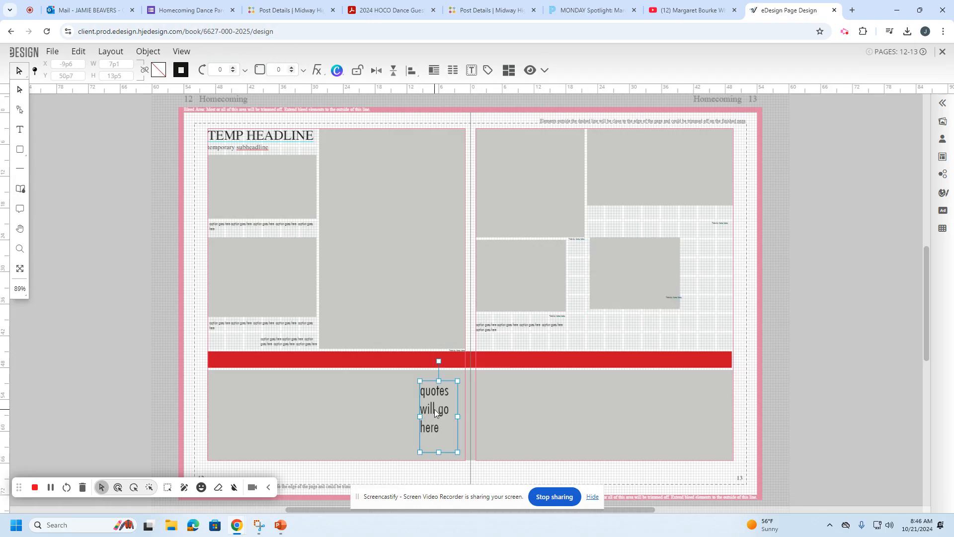
pyautogui.moveTo(435, 413); pyautogui.dragTo(733, 175)
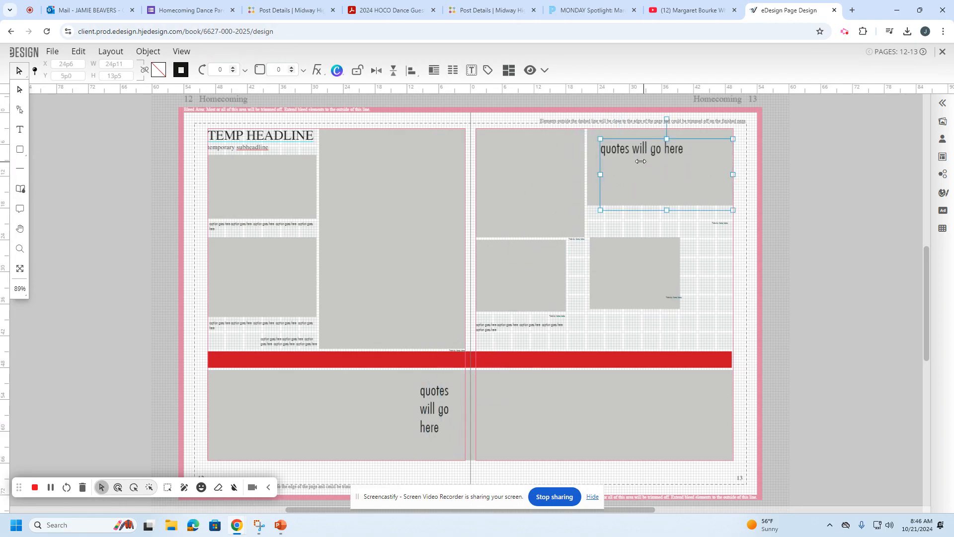
pyautogui.tripleClick(640, 161)
pyautogui.write('t')
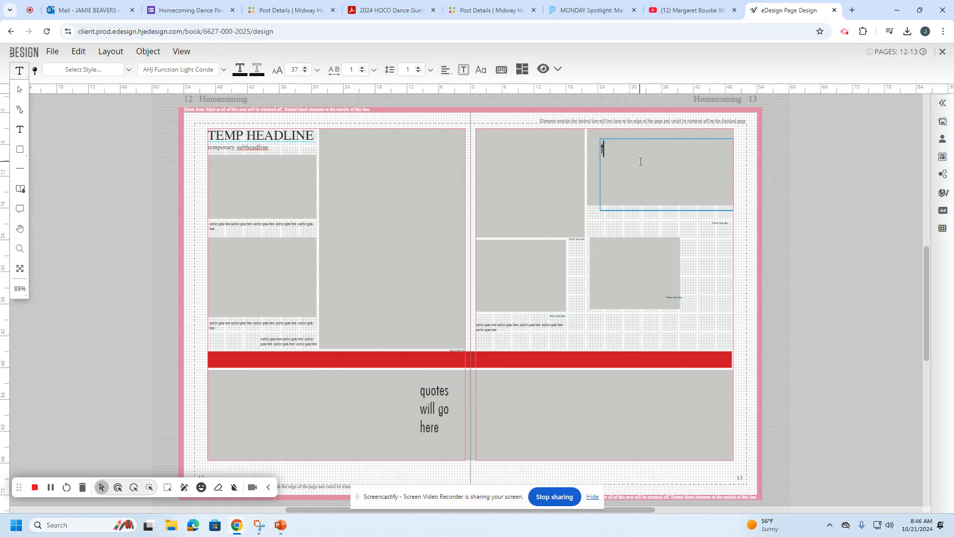
pyautogui.write('eam photo goes here')
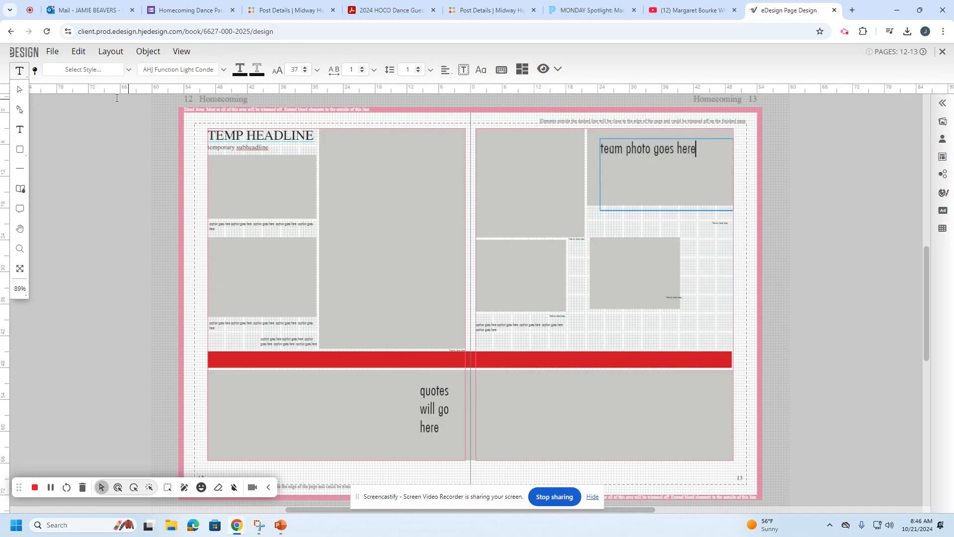
pyautogui.click(17, 91)
pyautogui.moveTo(610, 158); pyautogui.dragTo(645, 162)
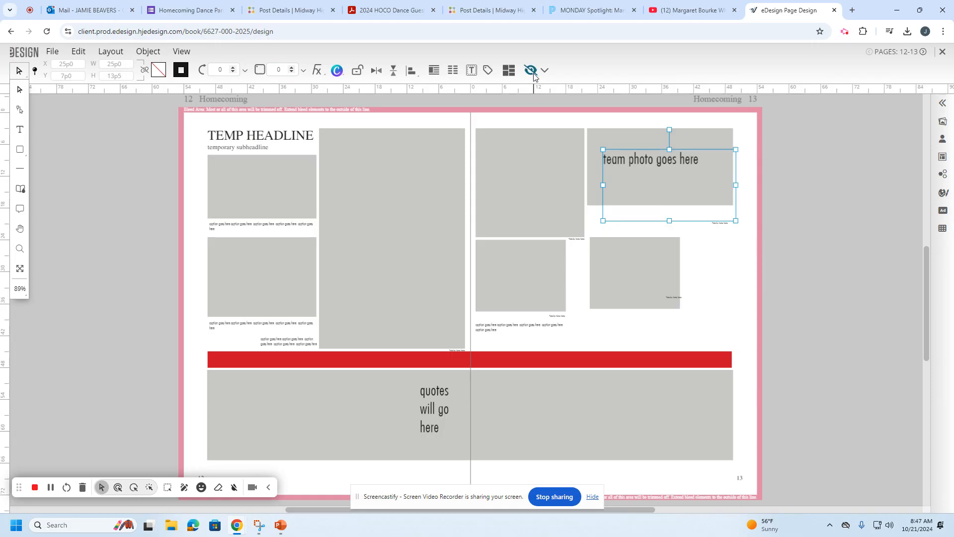
# Preview the spread without guides, try shifting the red bar off the grid, and return it to X -49p6, Y 45p0 with guides shown.
pyautogui.click(833, 249)
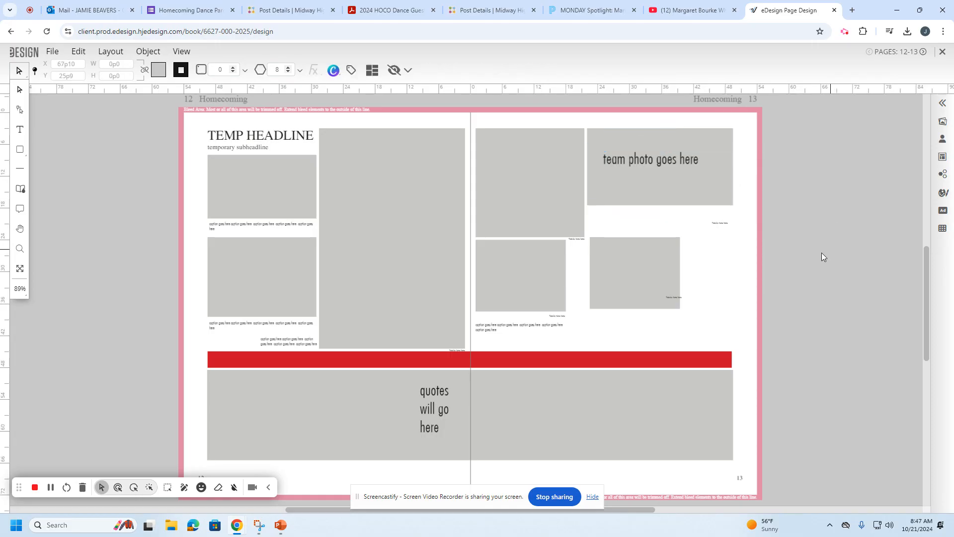
pyautogui.moveTo(561, 362)
pyautogui.mouseDown()
pyautogui.moveTo(556, 525)
pyautogui.moveTo(562, 357)
pyautogui.moveTo(552, 358)
pyautogui.moveTo(952, 359)
pyautogui.moveTo(952, 527)
pyautogui.moveTo(864, 396)
pyautogui.moveTo(554, 359)
pyautogui.mouseUp()
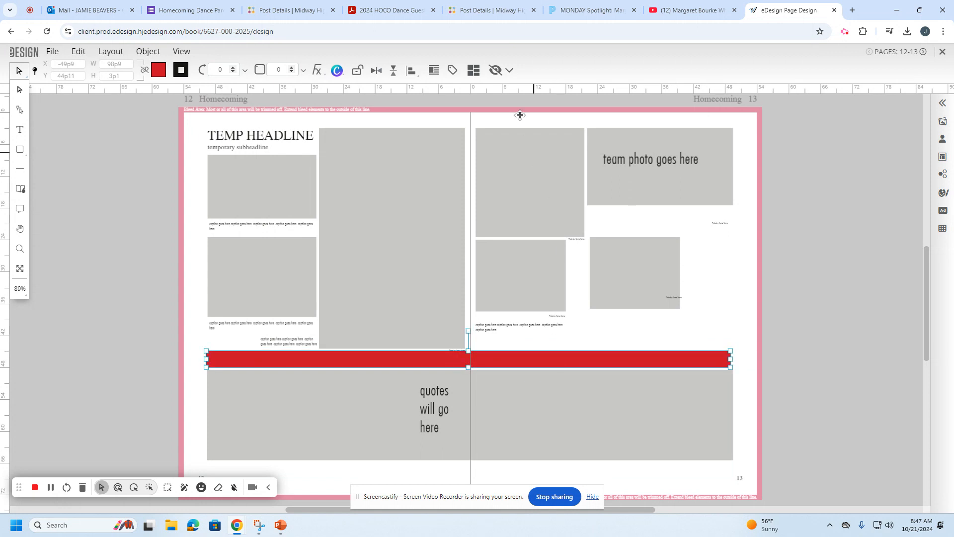
pyautogui.click(495, 70)
pyautogui.moveTo(482, 362); pyautogui.dragTo(483, 359)
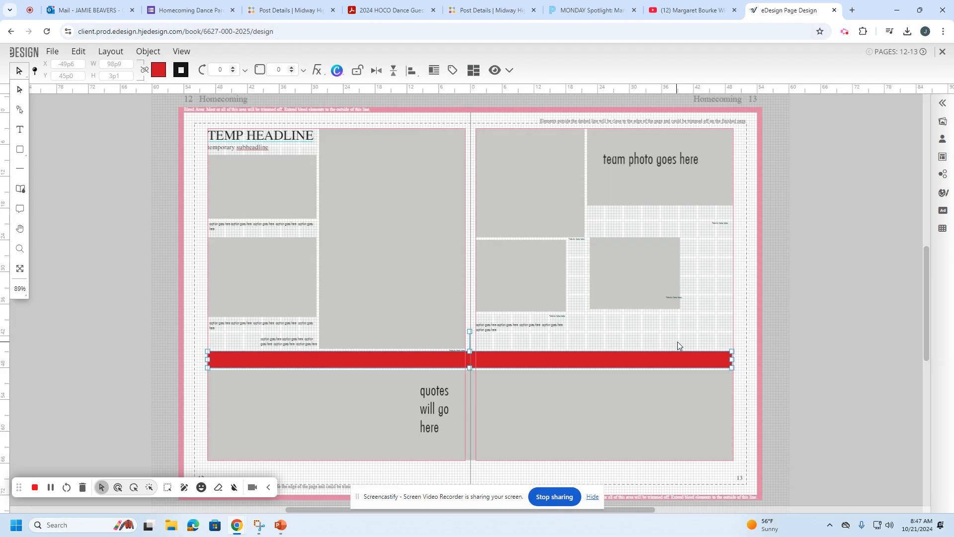
# Nudge the red bar down to Y 45p5.
pyautogui.press('Down')
pyautogui.press('Down')
pyautogui.press('Down')
pyautogui.press('Down')
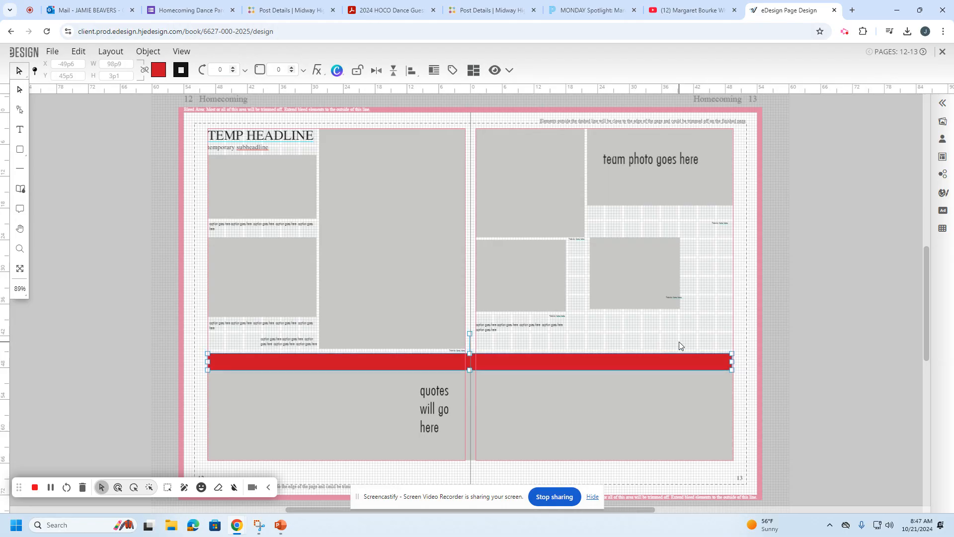
# Align the photo credit with the lower outer corner of page 13's lower inner photo box, at X 11p8, Y 37p6.
pyautogui.click(554, 320)
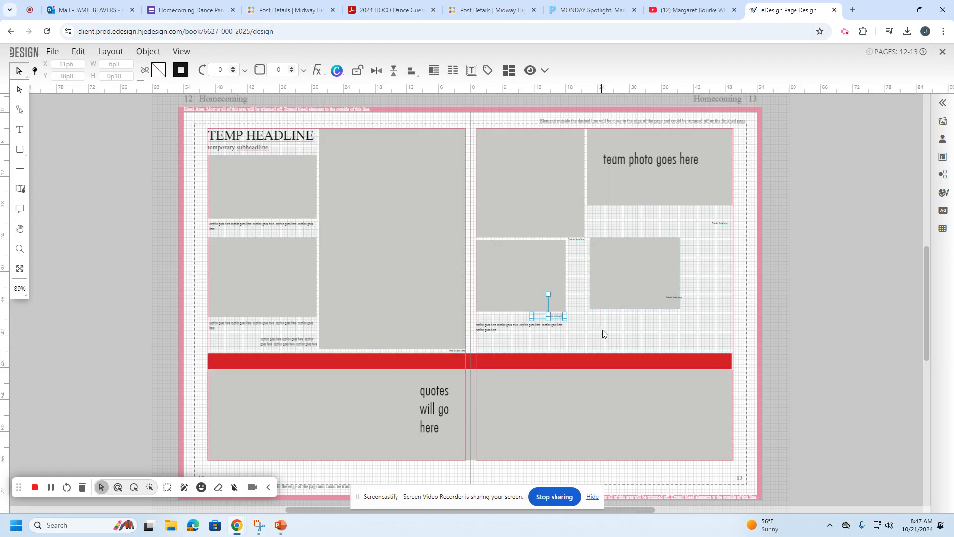
pyautogui.scroll(6, 604, 330)
pyautogui.press('Up')
pyautogui.press('Up')
pyautogui.press('Up')
pyautogui.press('Up')
pyautogui.press('Up')
pyautogui.press('Up')
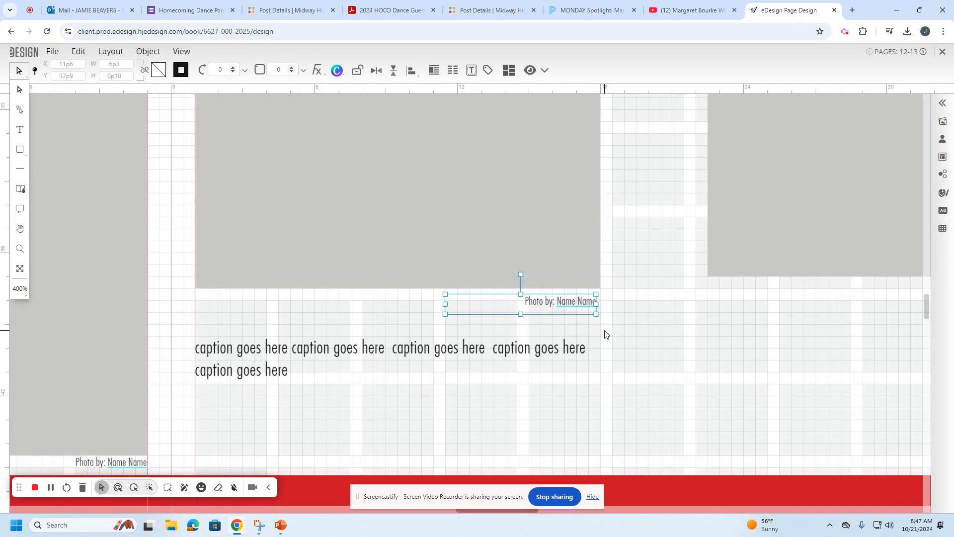
pyautogui.press('Right')
pyautogui.press('Right')
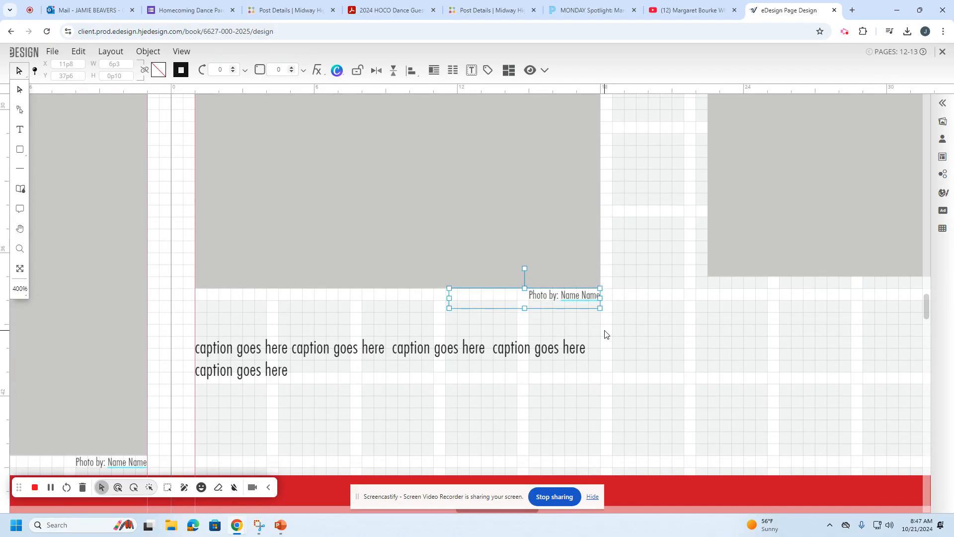
# Check the photo credit's alignment under page 13's upper inner photo box and return to the full spread.
pyautogui.scroll(5, 590, 443)
pyautogui.click(635, 215)
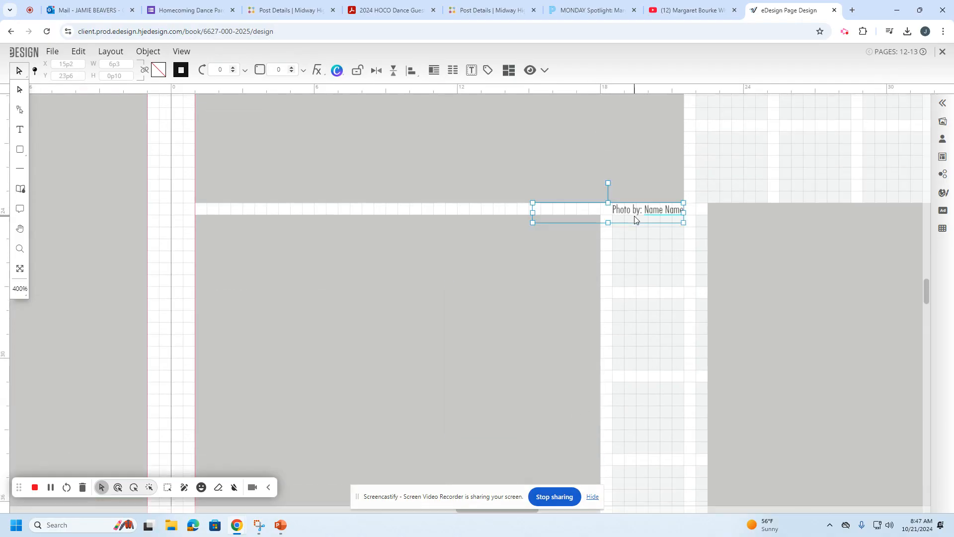
pyautogui.moveTo(635, 215); pyautogui.dragTo(634, 215)
pyautogui.hotkey('ctrl', '0')
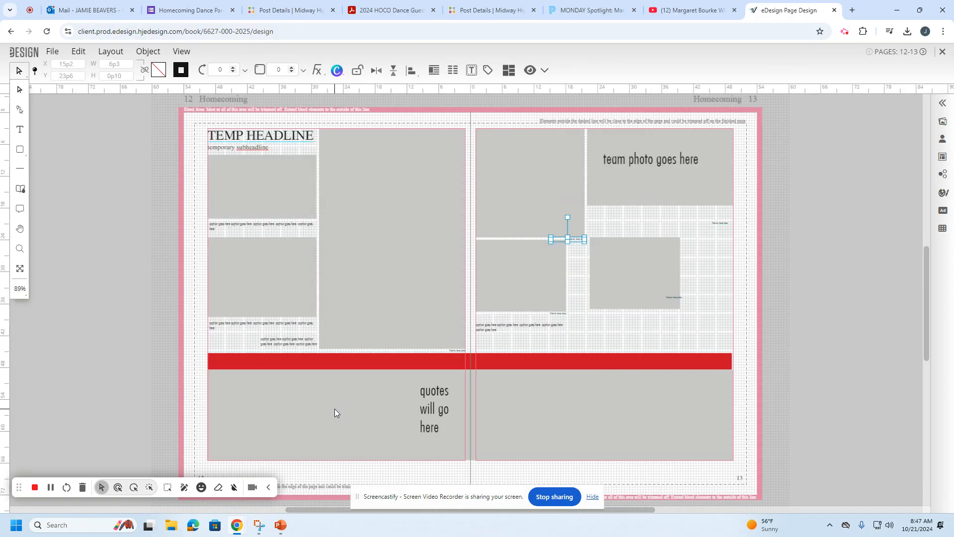
# Examine the spread's photo boxes, headline, photo credit, caption and quotes text by selecting them one after another.
pyautogui.click(415, 293)
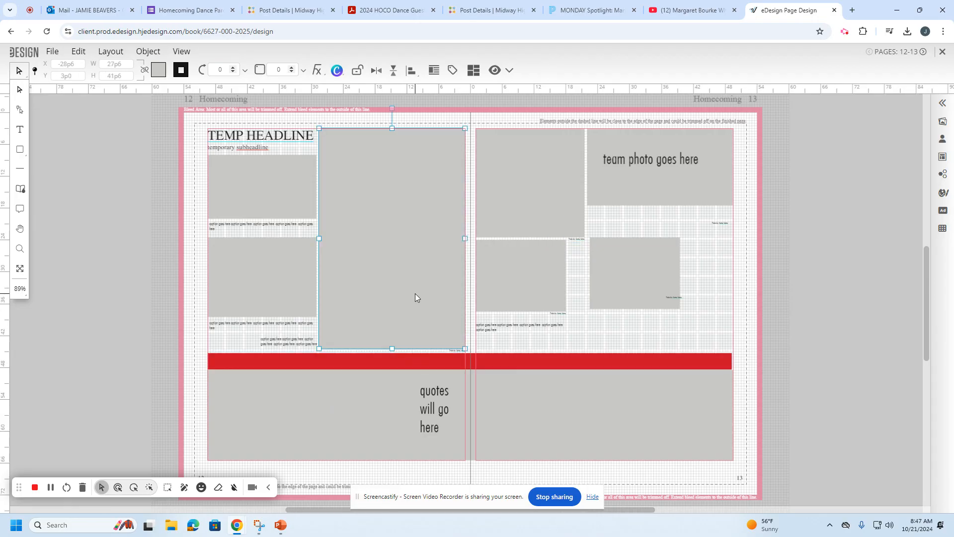
pyautogui.click(249, 137)
pyautogui.click(240, 183)
pyautogui.click(268, 274)
pyautogui.click(527, 284)
pyautogui.click(635, 281)
pyautogui.click(560, 211)
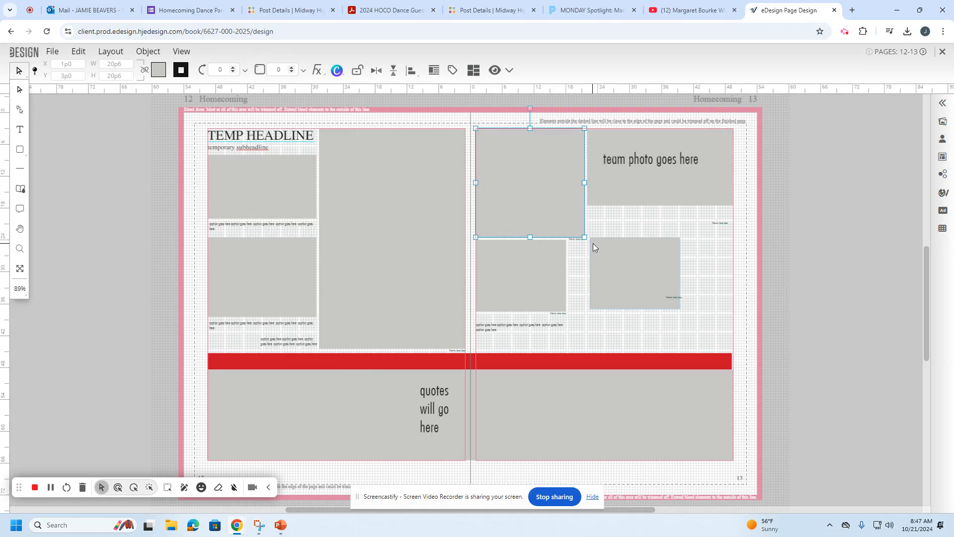
pyautogui.click(579, 240)
pyautogui.click(521, 333)
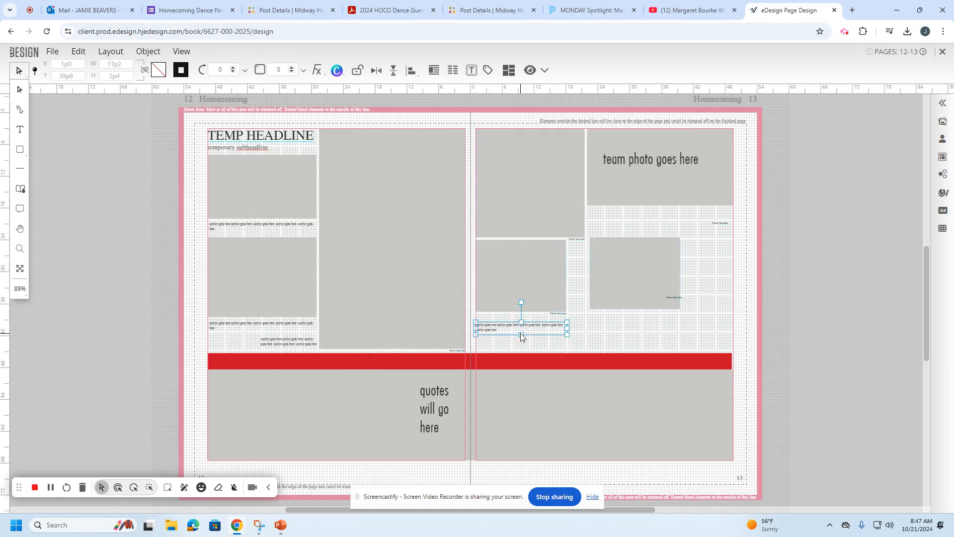
pyautogui.click(422, 431)
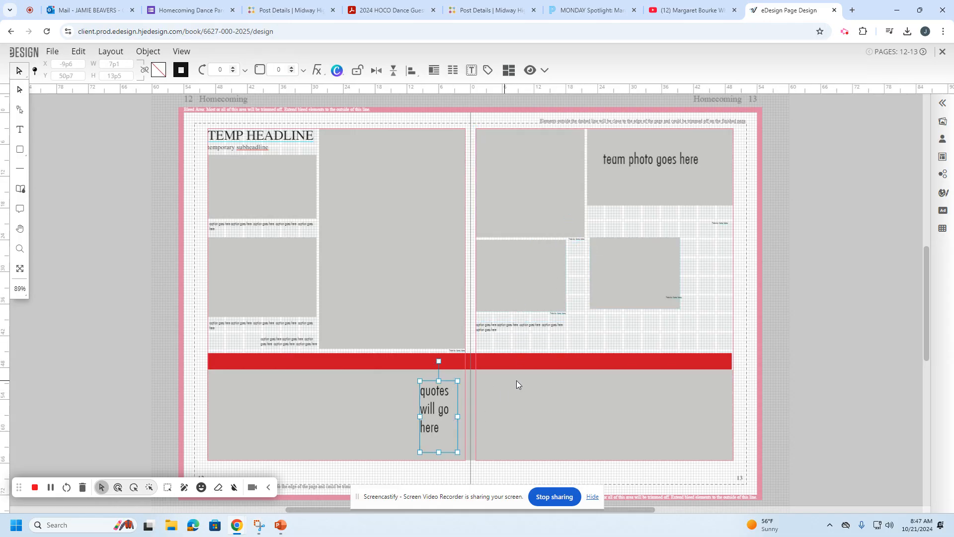
# Lower the quotes box's top edge to Y 49p0 to leave a gap below the red bar, and save the spread.
pyautogui.click(479, 371)
pyautogui.moveTo(471, 369); pyautogui.dragTo(471, 371)
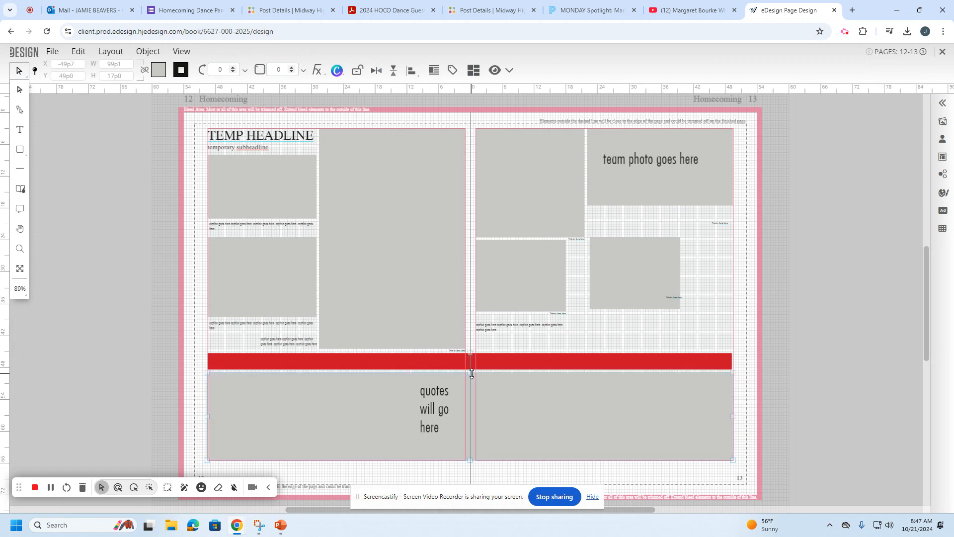
pyautogui.click(797, 351)
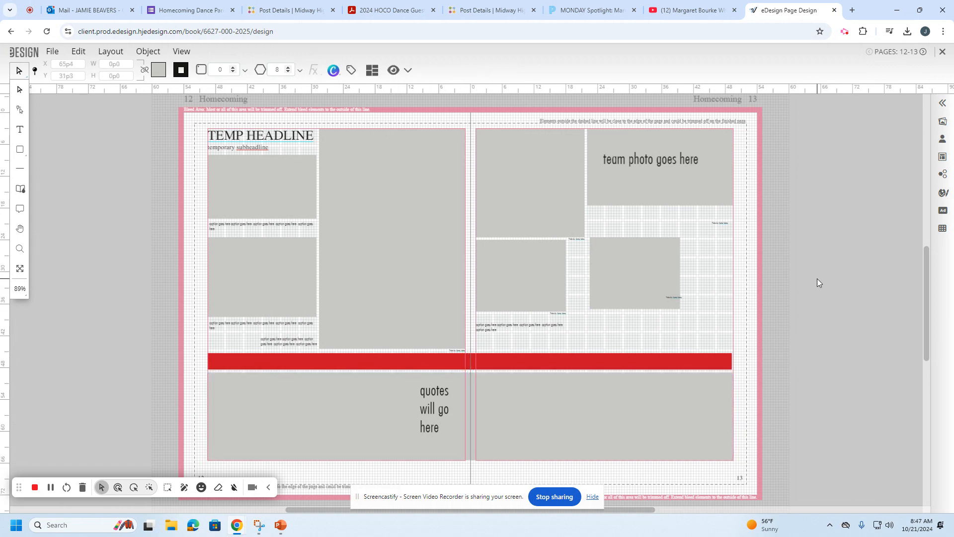
pyautogui.click(53, 52)
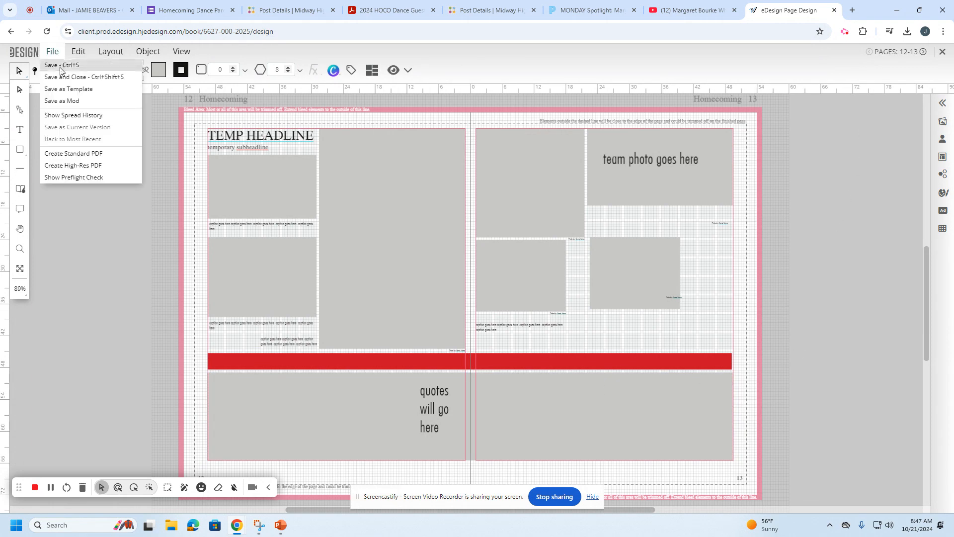
pyautogui.click(62, 65)
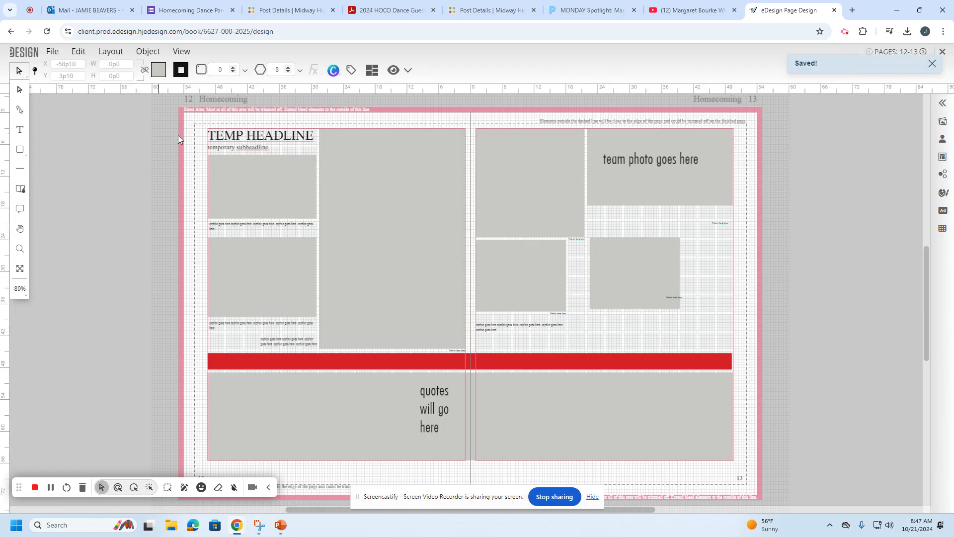